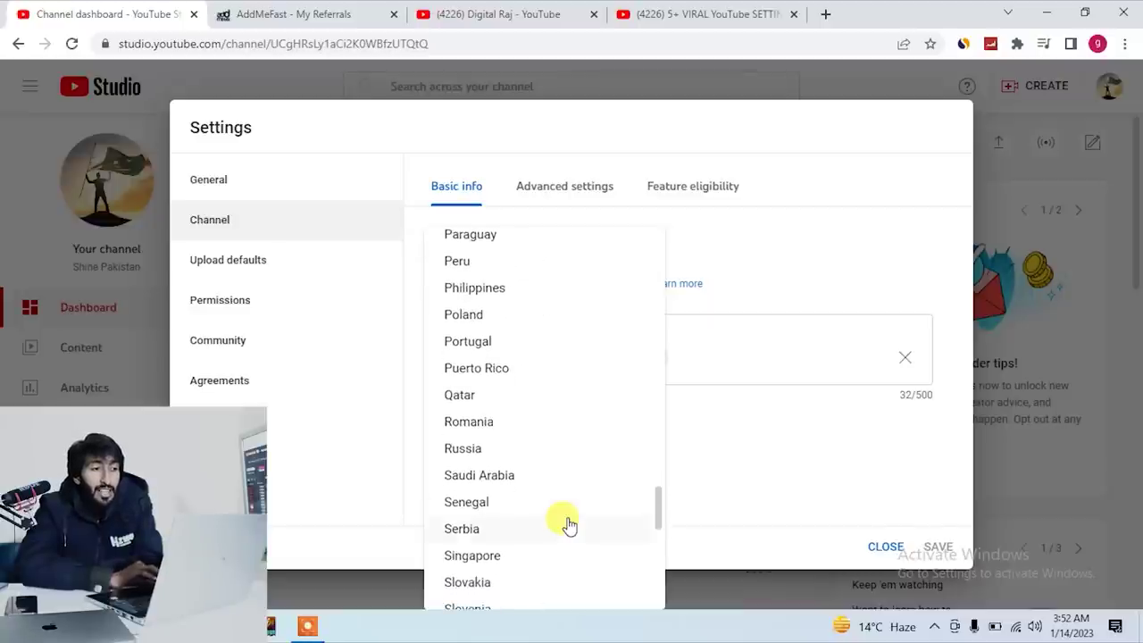
Set the channel's country of residence to Pakistan and add the creator's full name as a channel keyword
scroll(568, 525, up, 3)
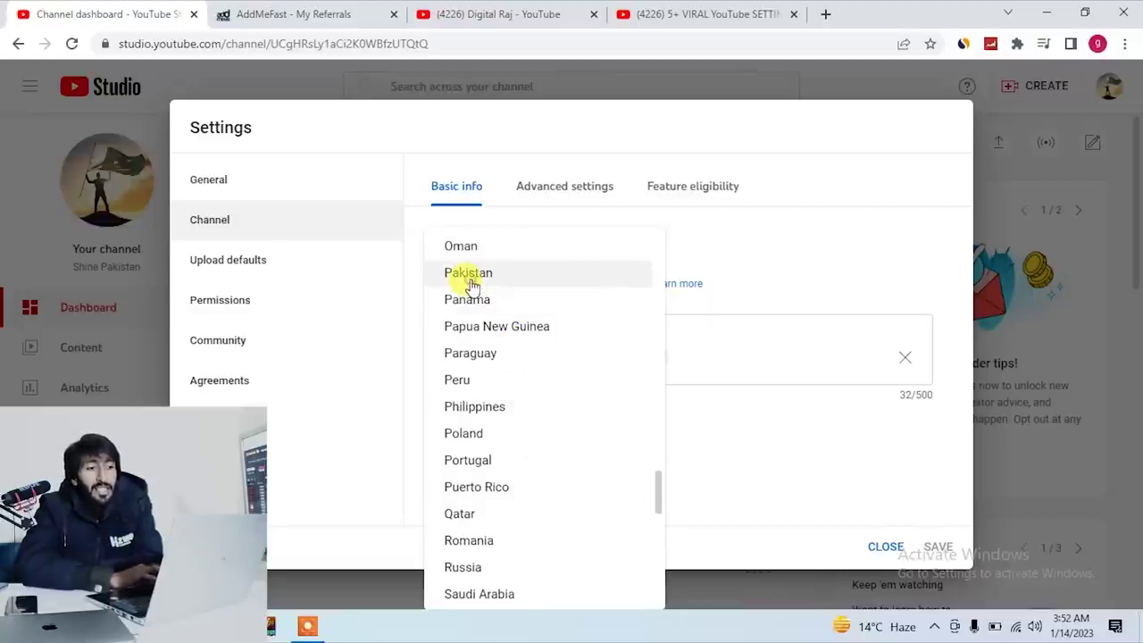
click(471, 282)
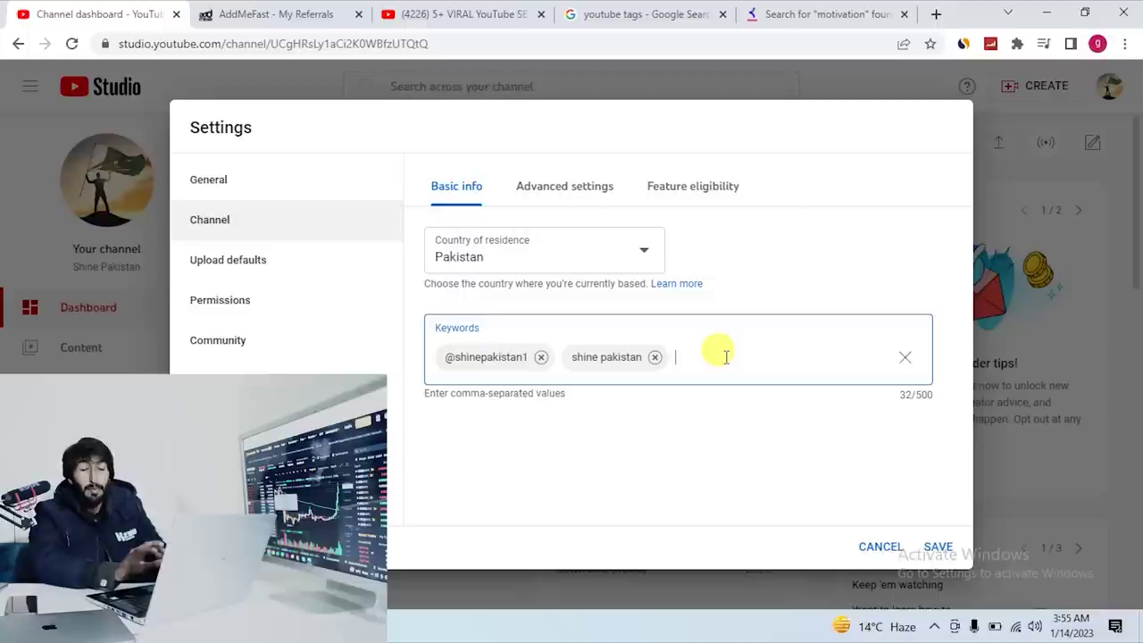
text(shafique j affery,)
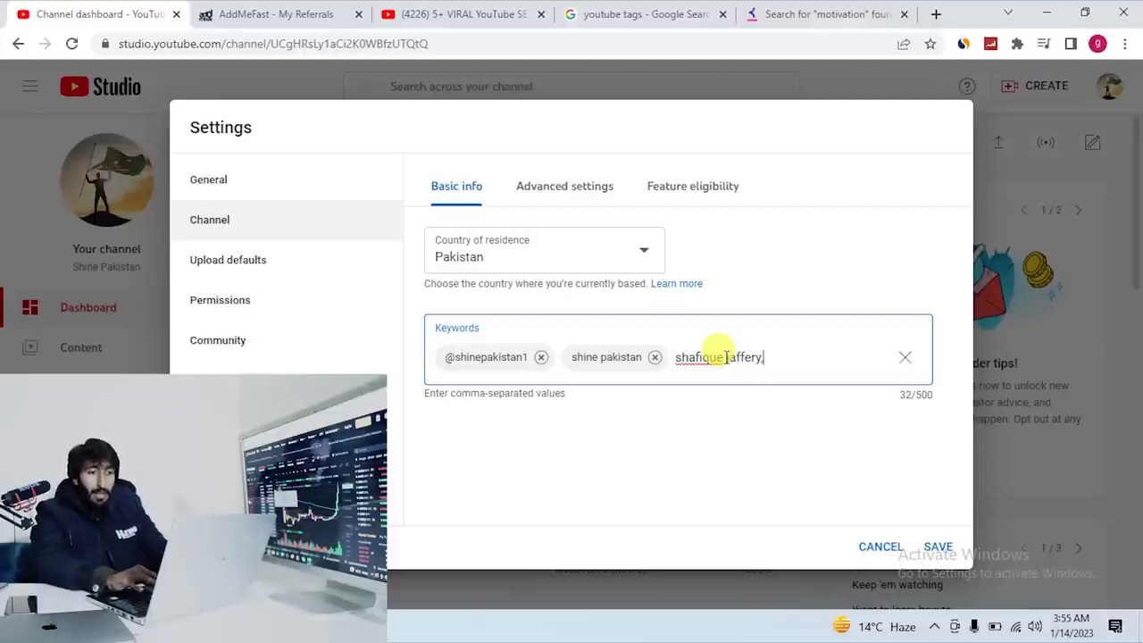
key(Return)
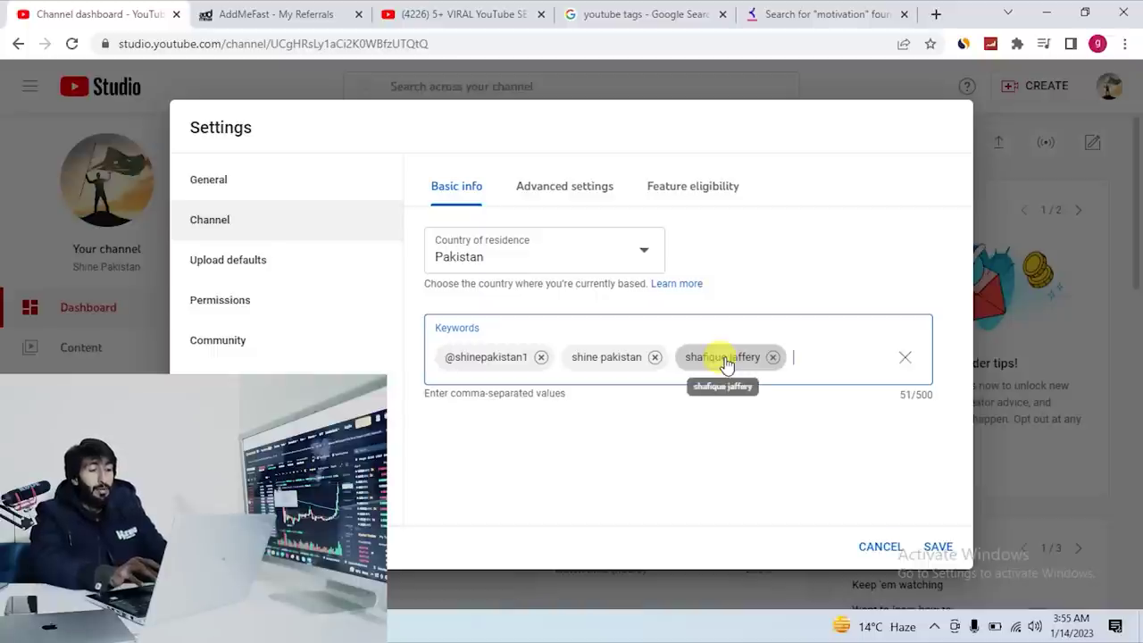
Add motivation keywords such as "motivational speech", "motivational video", "motivation to study" and "motivation workout" to the channel, and save the settings
text(motivation, motivational speech, motivational video, motivational speech for success in life, motivational, motivation to study, motivational quotes, motivational speaker, motivation video, motivation status, motivation workout)
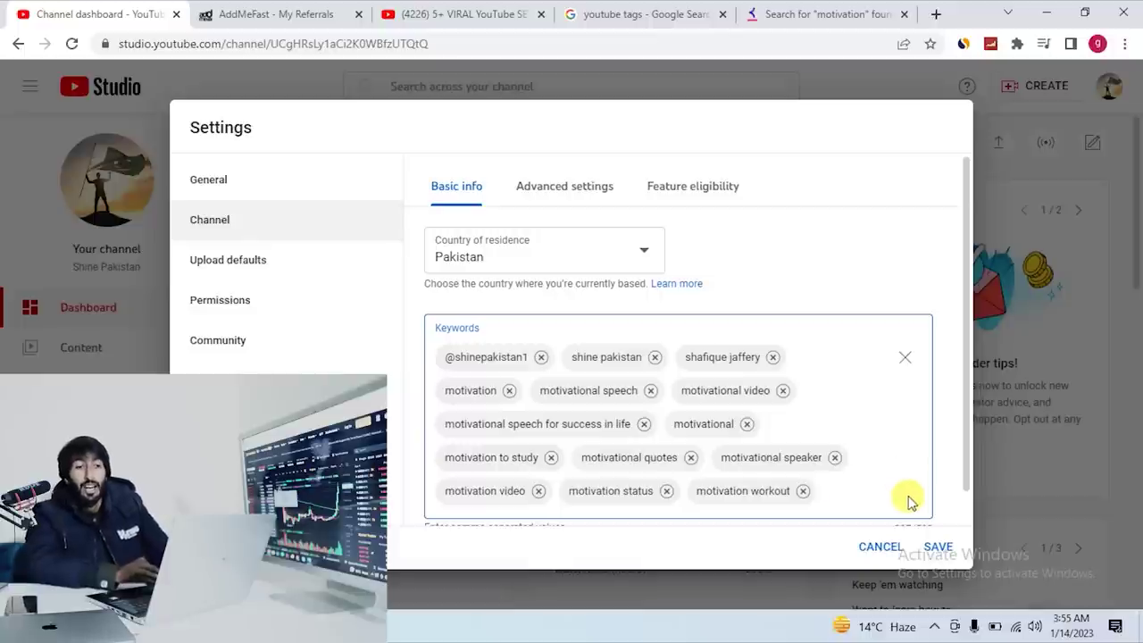
click(971, 483)
drag(971, 483, 977, 522)
click(937, 546)
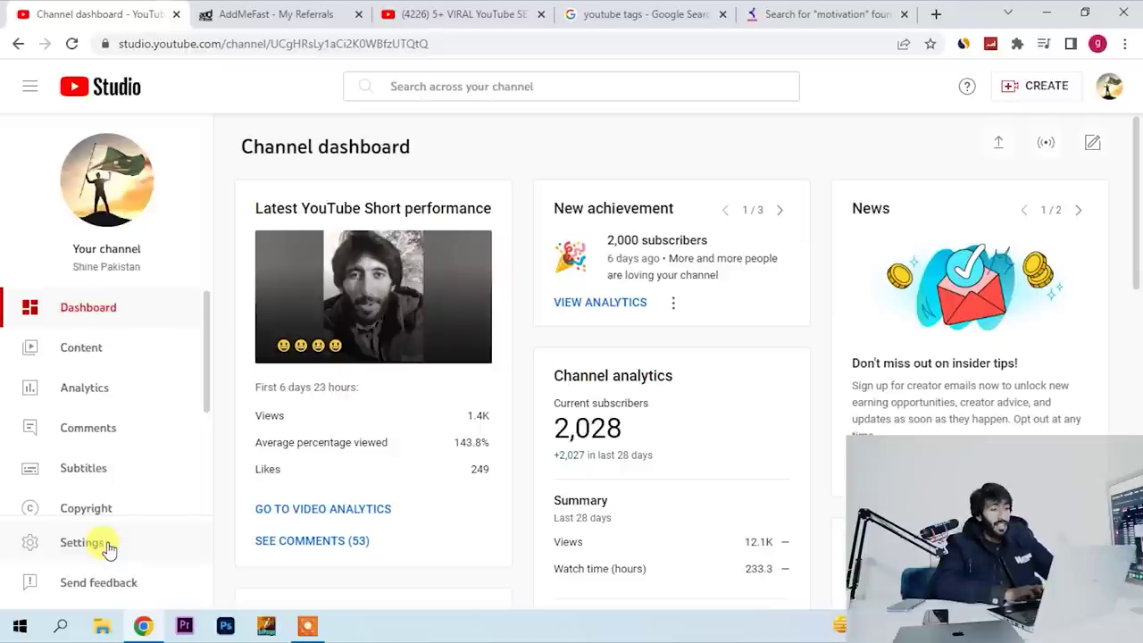
In the upload defaults, add a dashed separator line to the description below the subscribe line
click(105, 542)
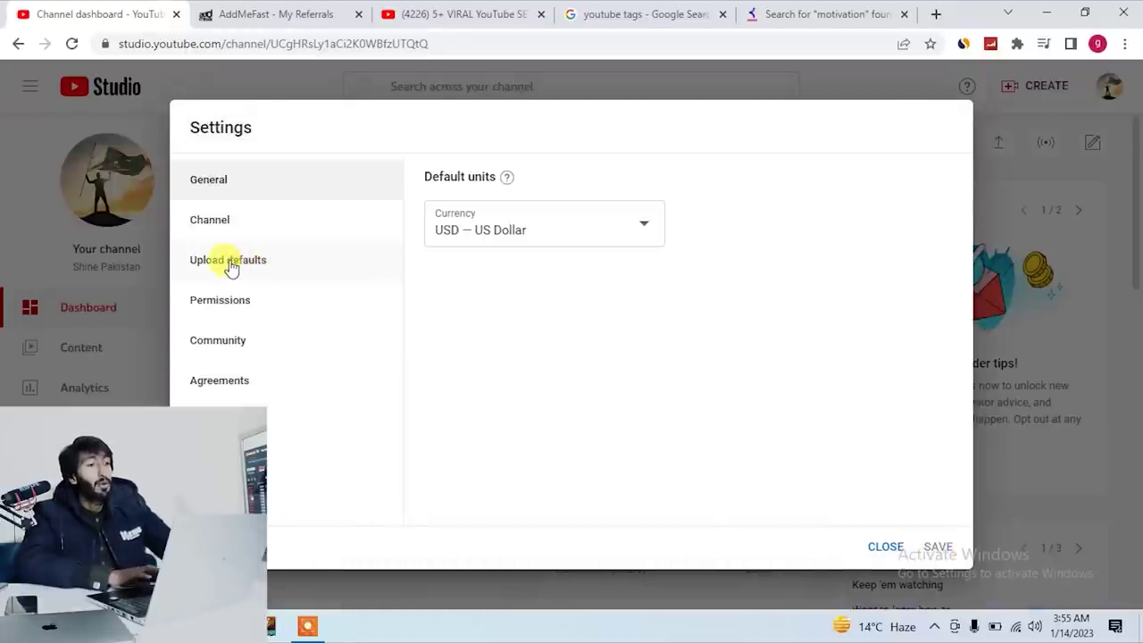
click(230, 261)
click(656, 359)
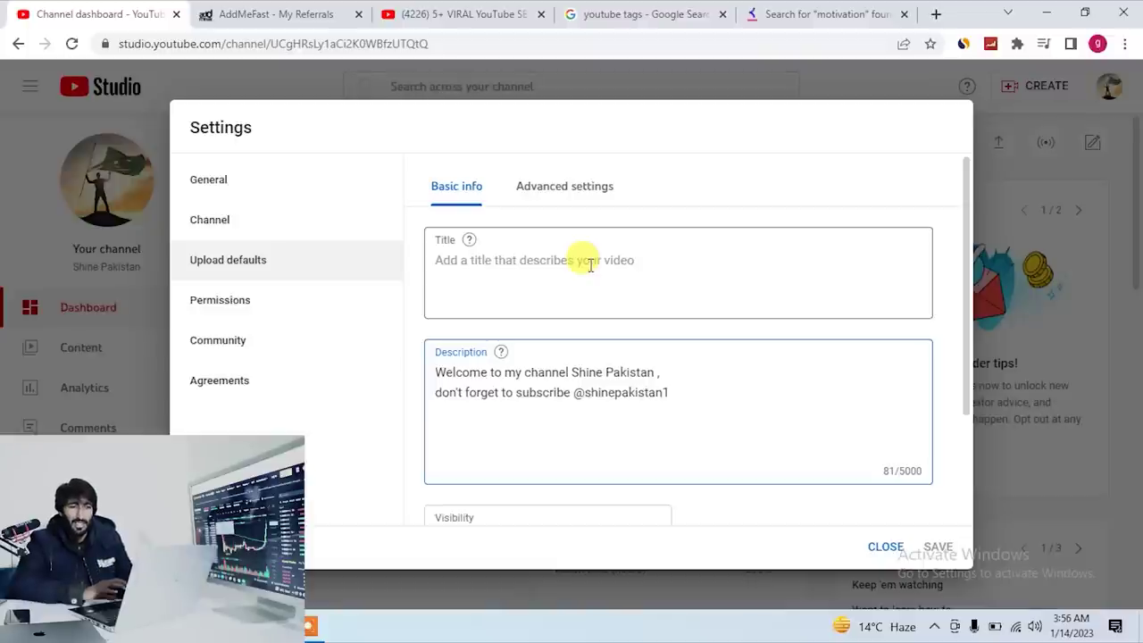
key(Return)
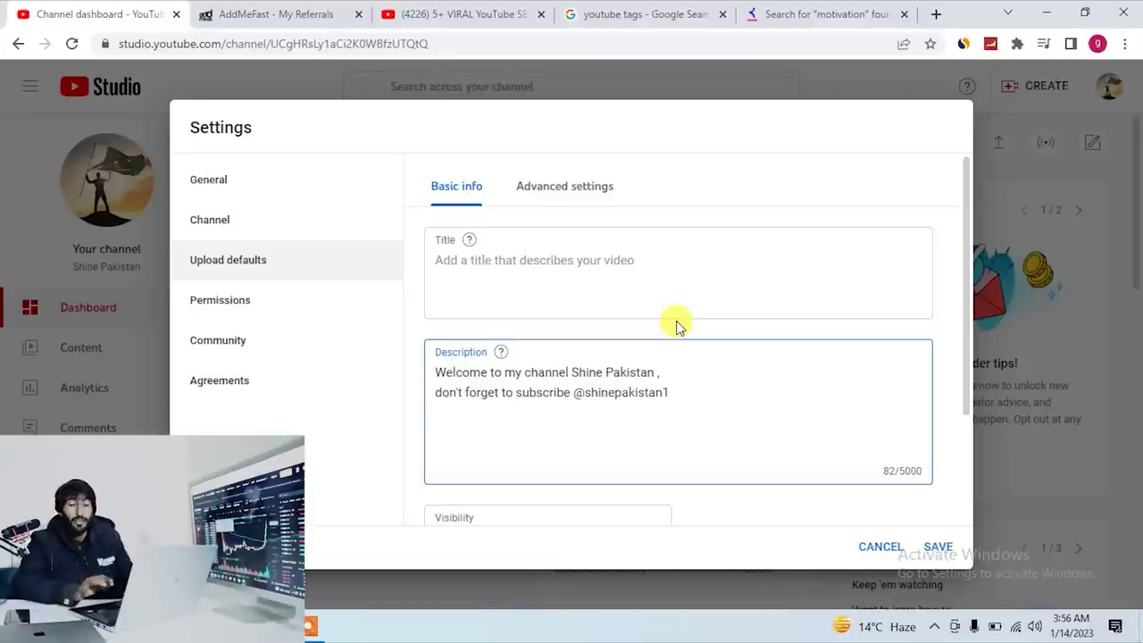
text(--------)
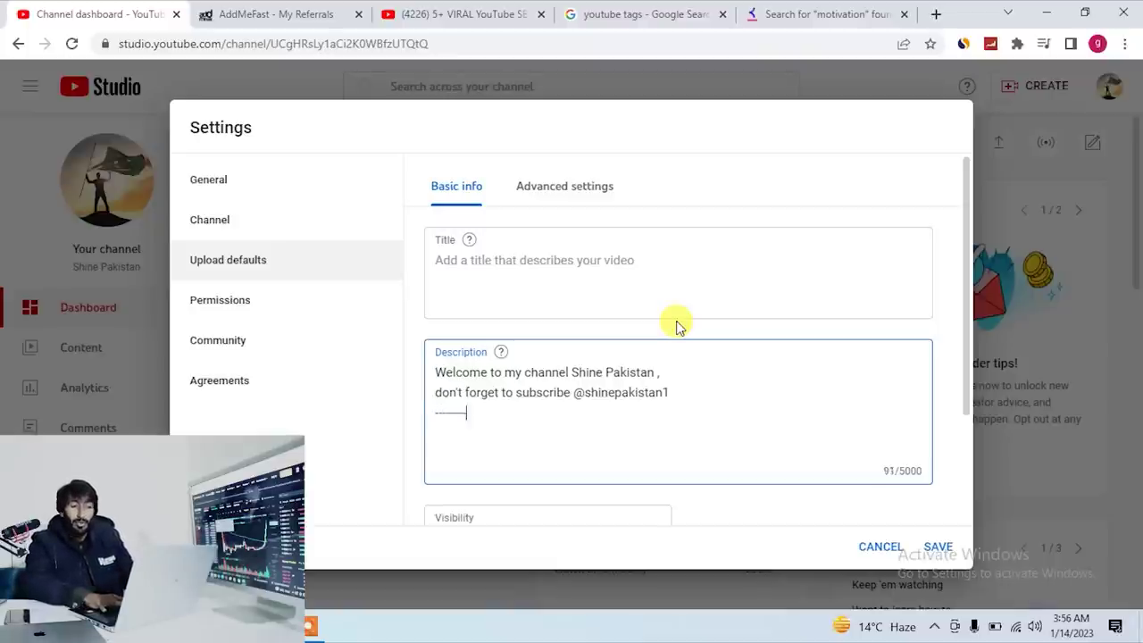
text(-------------------------------------------)
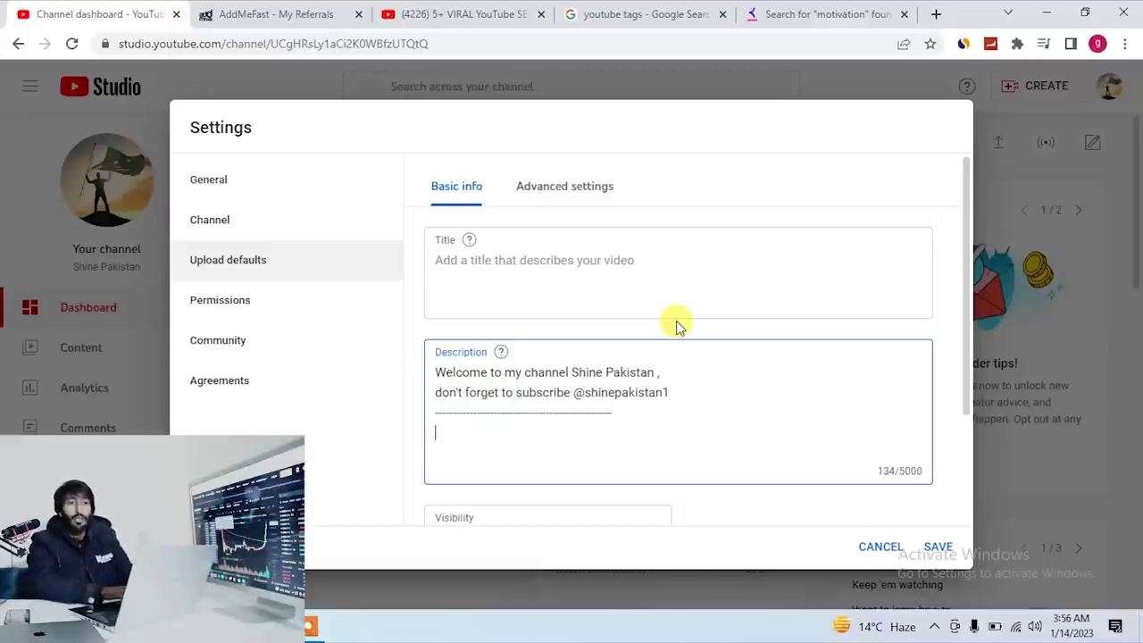
Add the placeholder text "jashdjhasdbjahasv" to the default description, followed by another dashed separator line
text(jashdjhasdbjahasv)
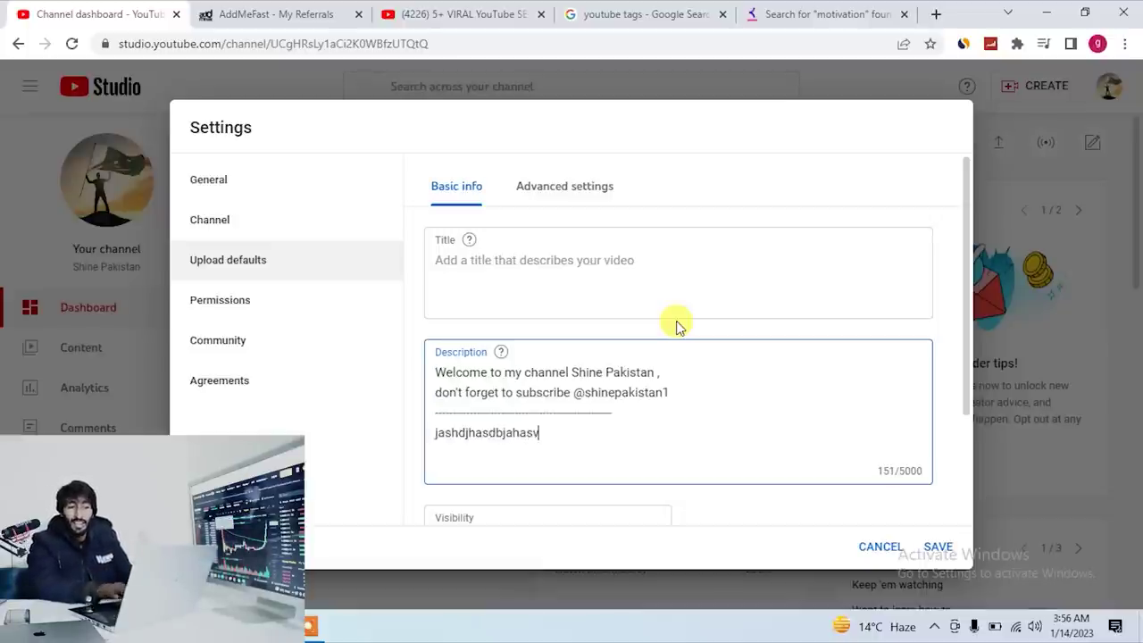
key(Return)
text(----------------------------------------------------)
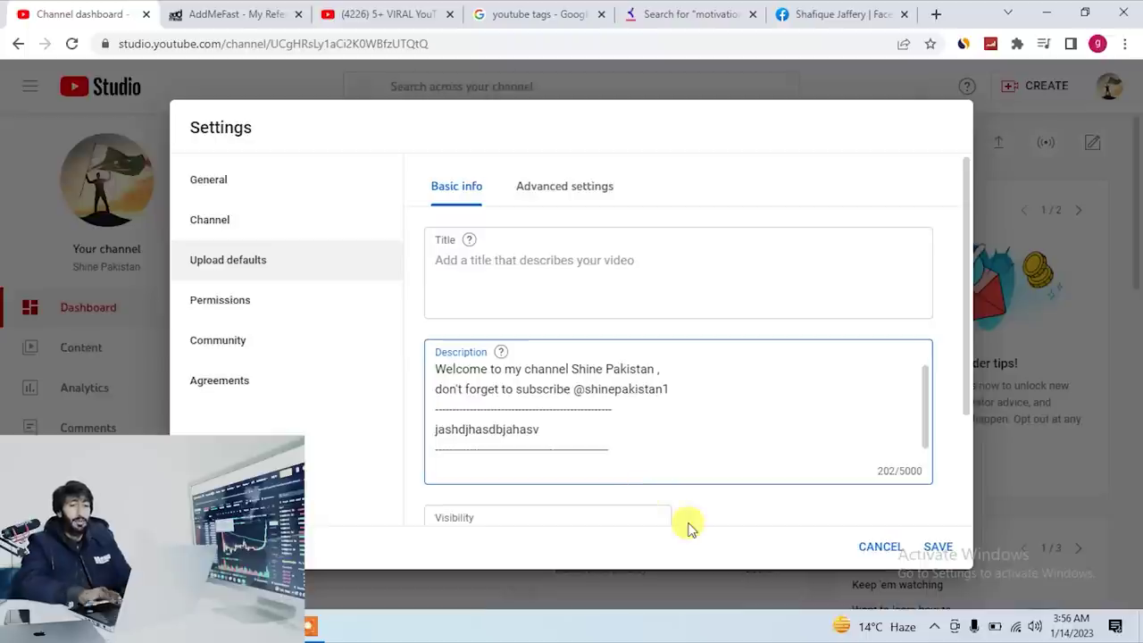
key(Return)
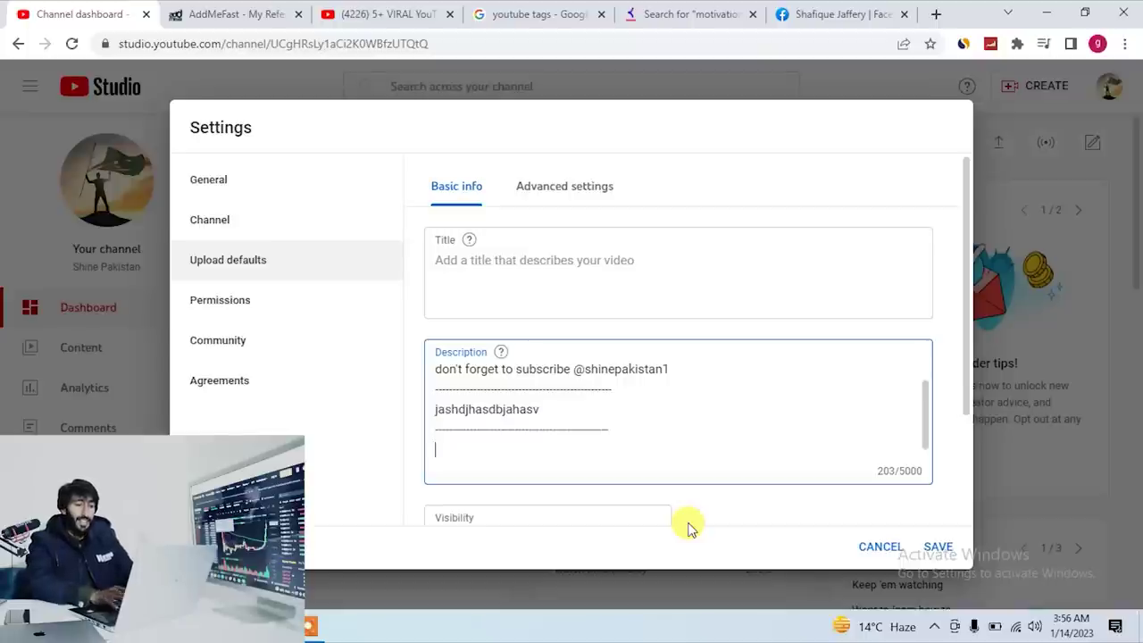
Add "join me on facebook :" with the creator's profile link, and "join me on instagram :" with a "Link :" line, to the default description
text(join me on facebook : https://web.facebook.com/shafique.jaffery/  join me on instagram :)
text(Link)
key(BackSpace)
key(BackSpace)
text(nk :)
key(Return)
text(Joi)
key(BackSpace)
key(BackSpace)
key(BackSpace)
key(Return)
Add "join me on twitter :" with a "Link:" line and a closing dashed separator to the default description
text(join me on)
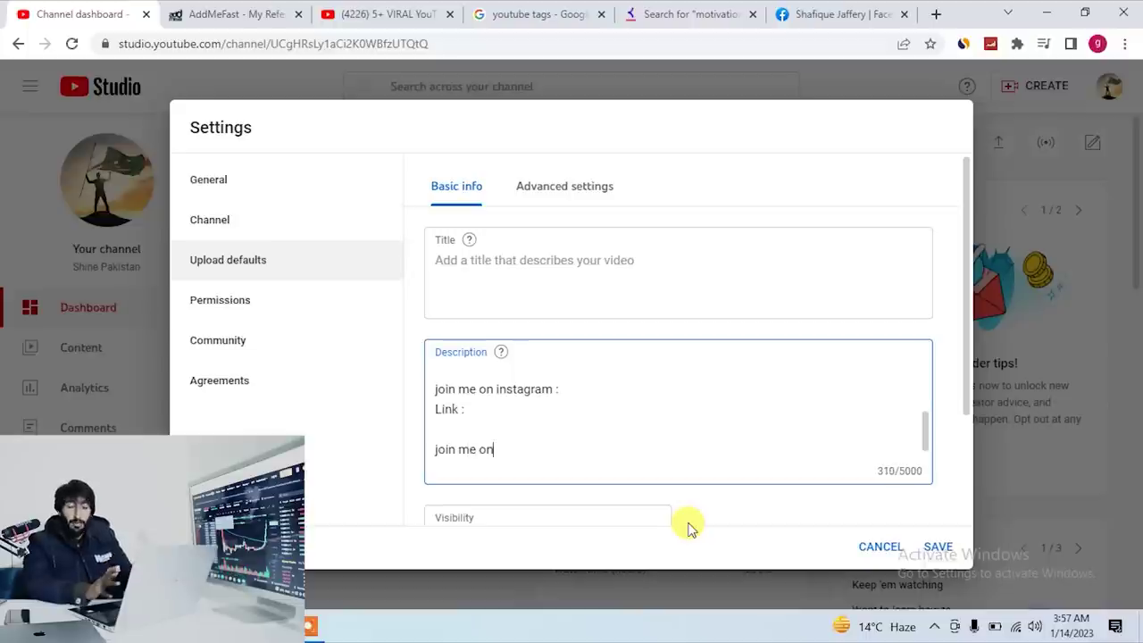
text( twitter :)
key(Return)
text(Link:)
key(Return)
text(--------------------------------)
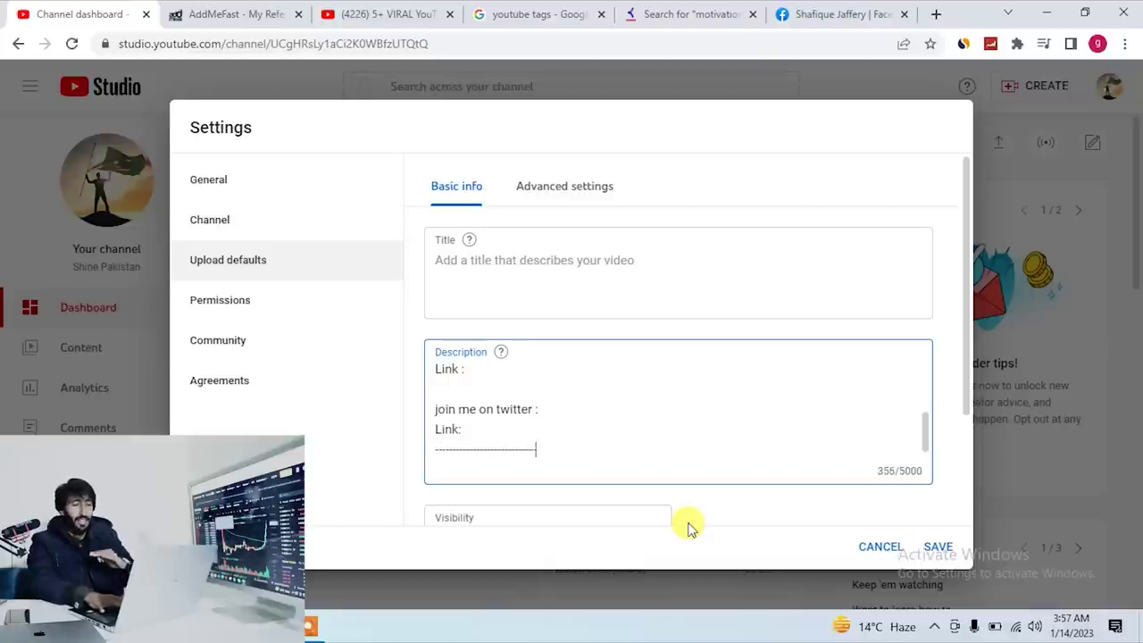
text(-----------------------)
key(Return)
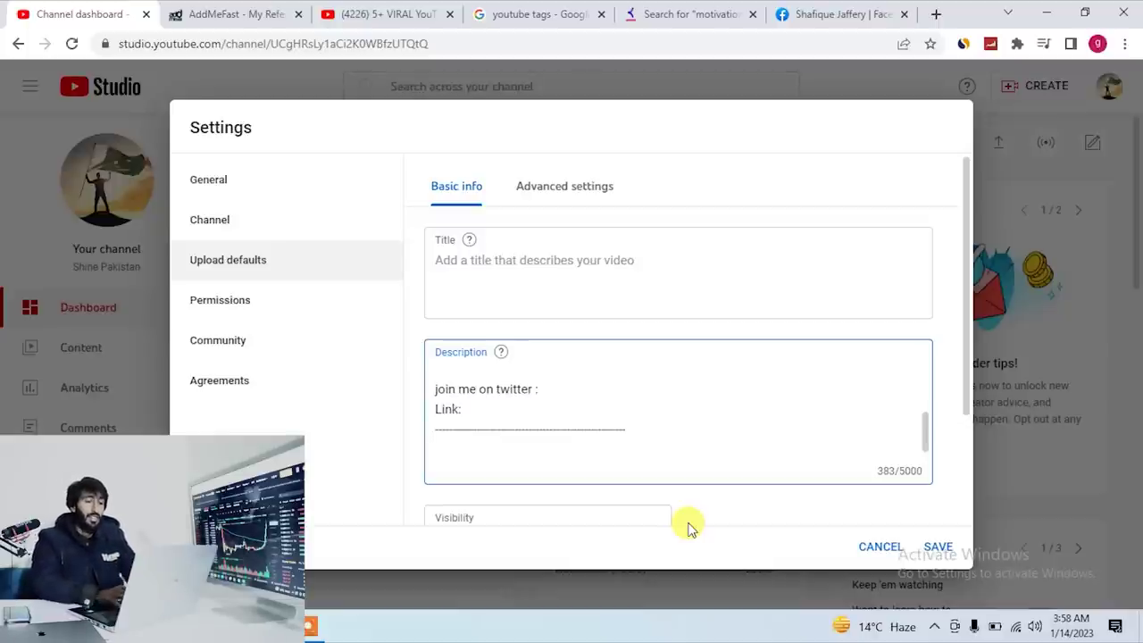
Add the line "The cameera i use :" at the end of the default description
text(The c)
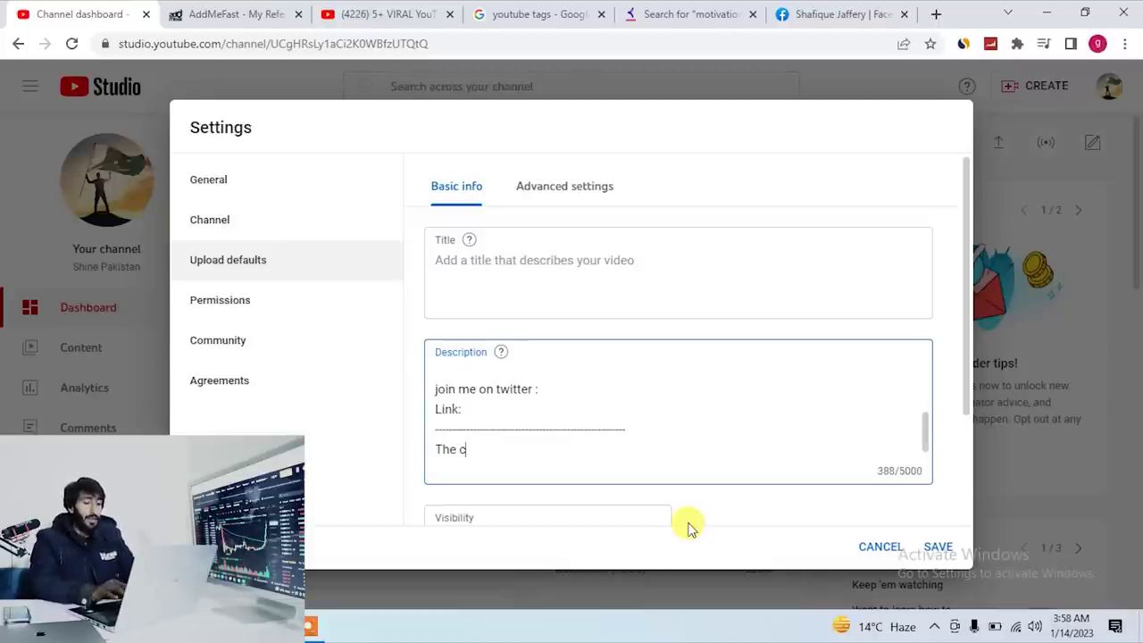
text(ameera)
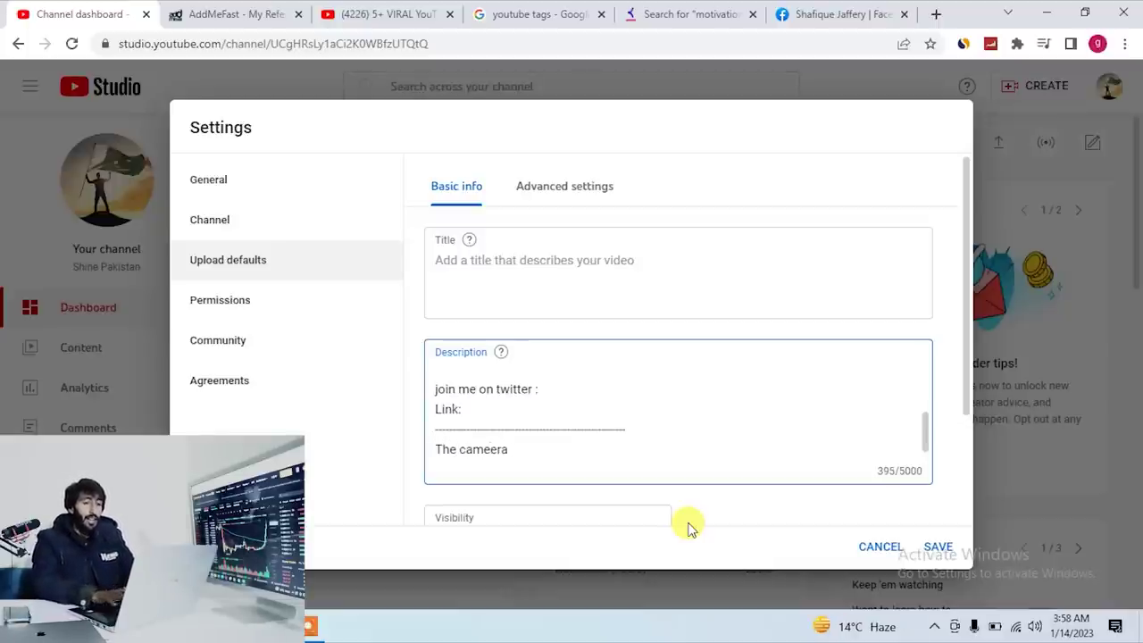
text( i use :)
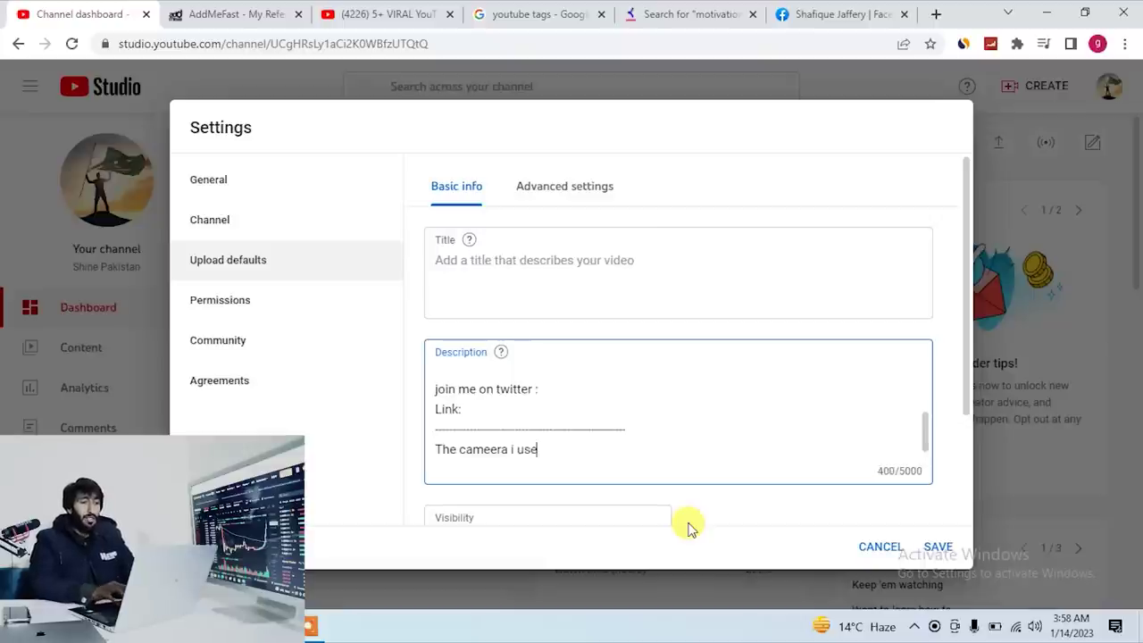
key(Return)
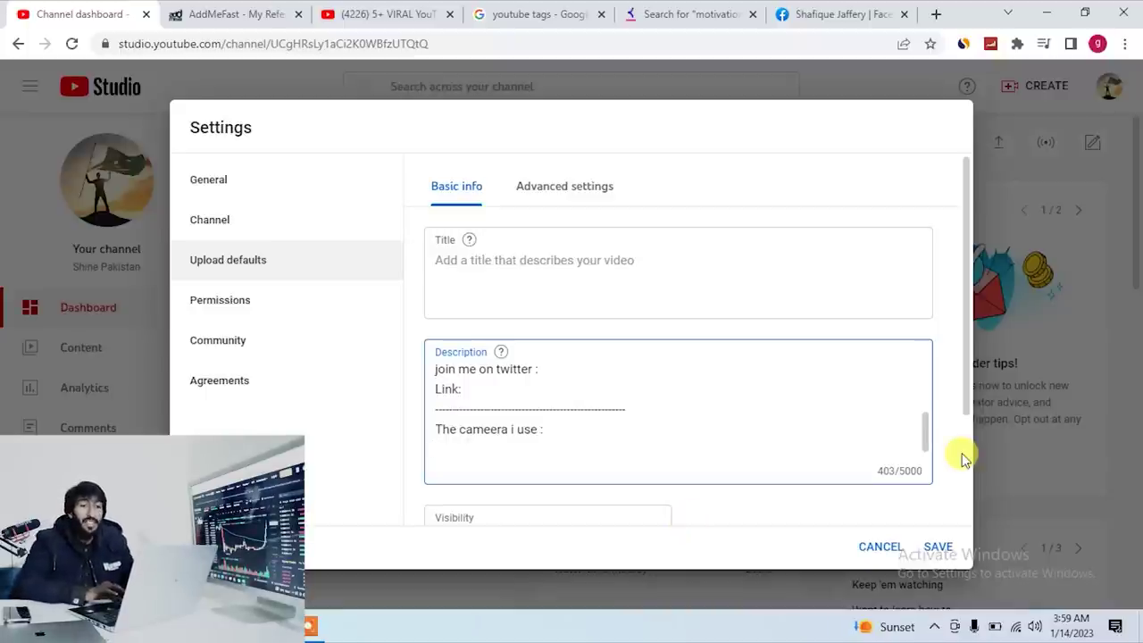
Set the default upload visibility to Unlisted
scroll(962, 455, down, 3)
click(551, 403)
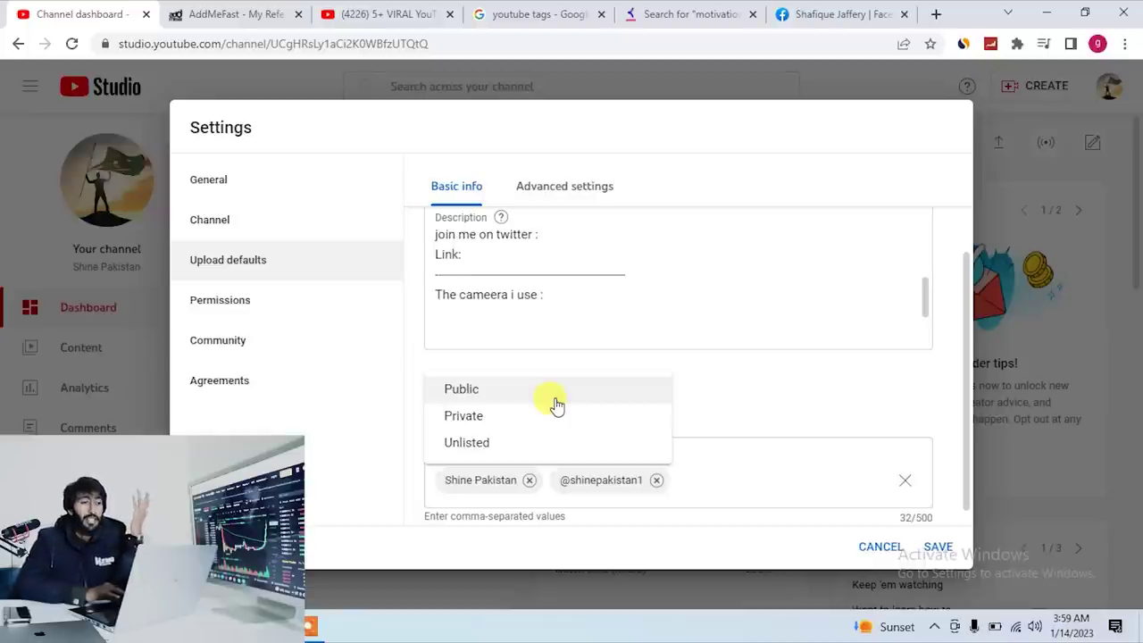
click(477, 443)
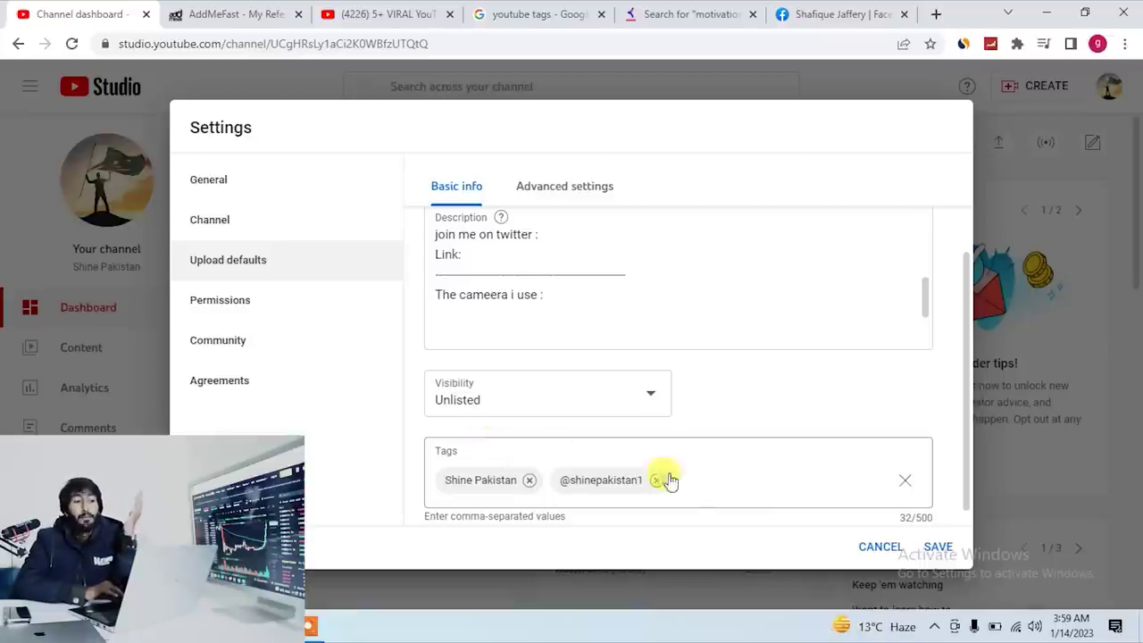
Add the creator's full name and an alternative spelling of it as default tags, and save the upload defaults
scroll(697, 483, down, 1)
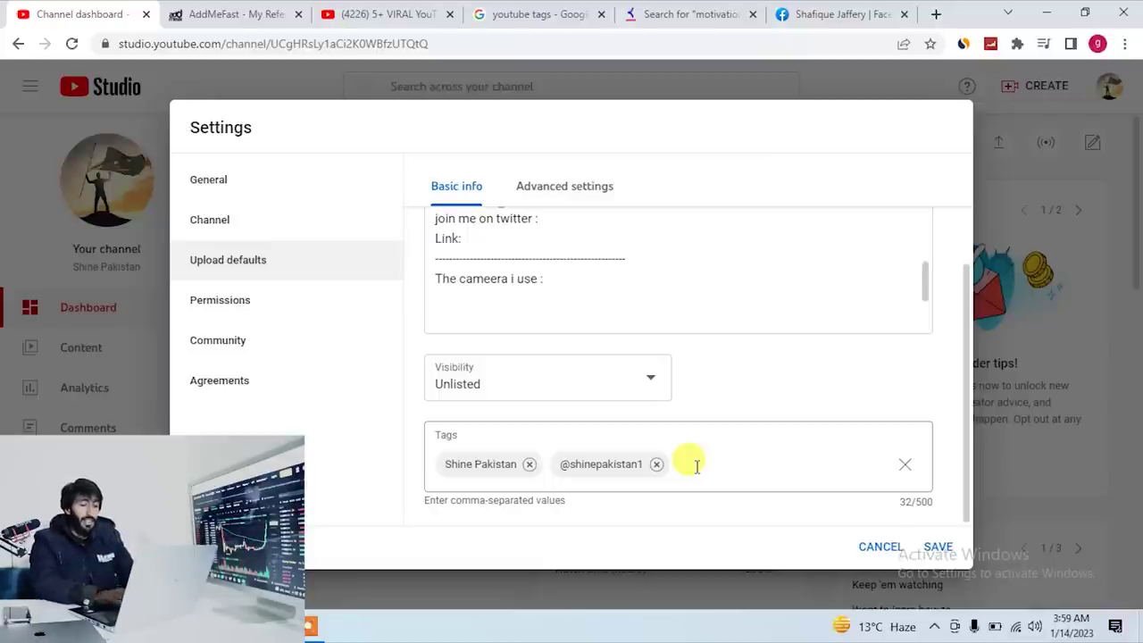
click(697, 465)
text(shafique)
key(BackSpace)
key(BackSpace)
text(ue jaffery,)
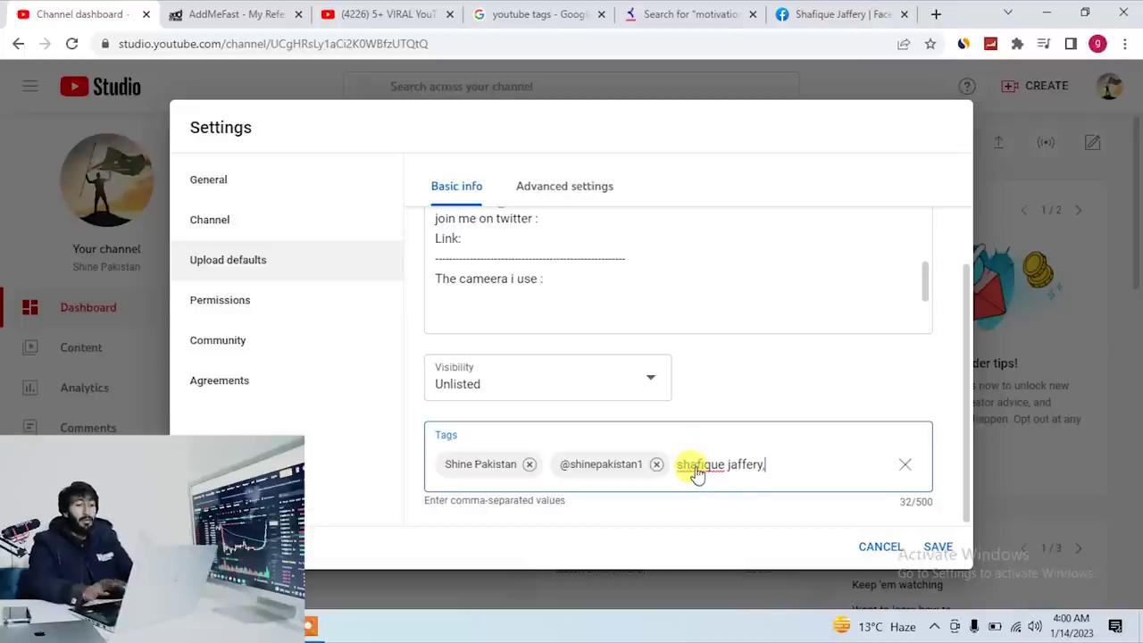
key(Return)
text(shafiq)
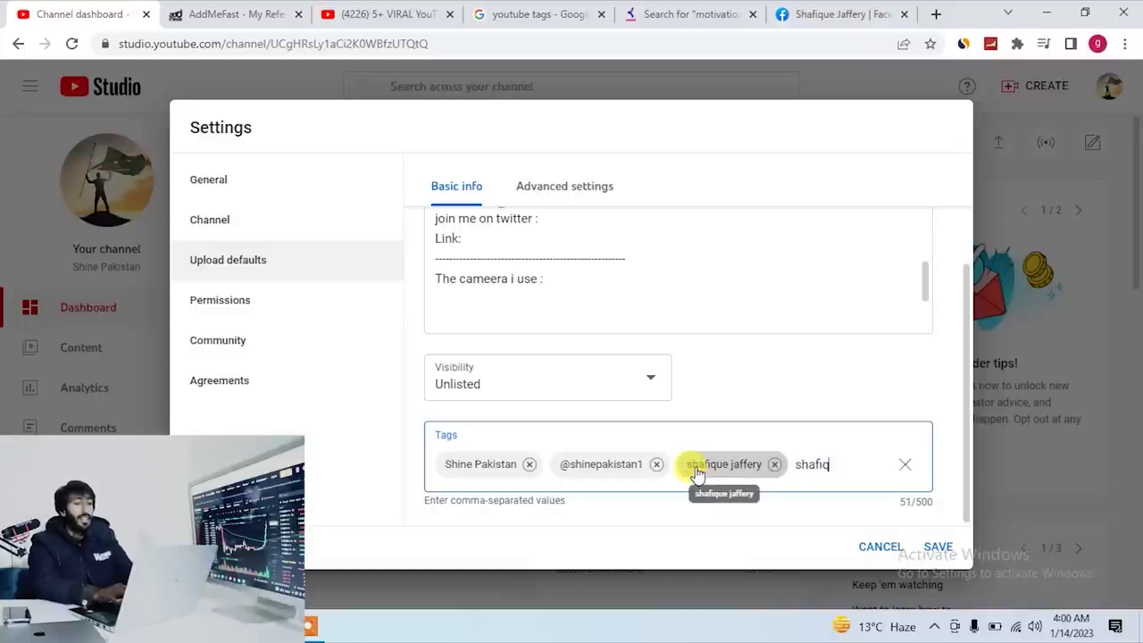
text( jafry.)
key(BackSpace)
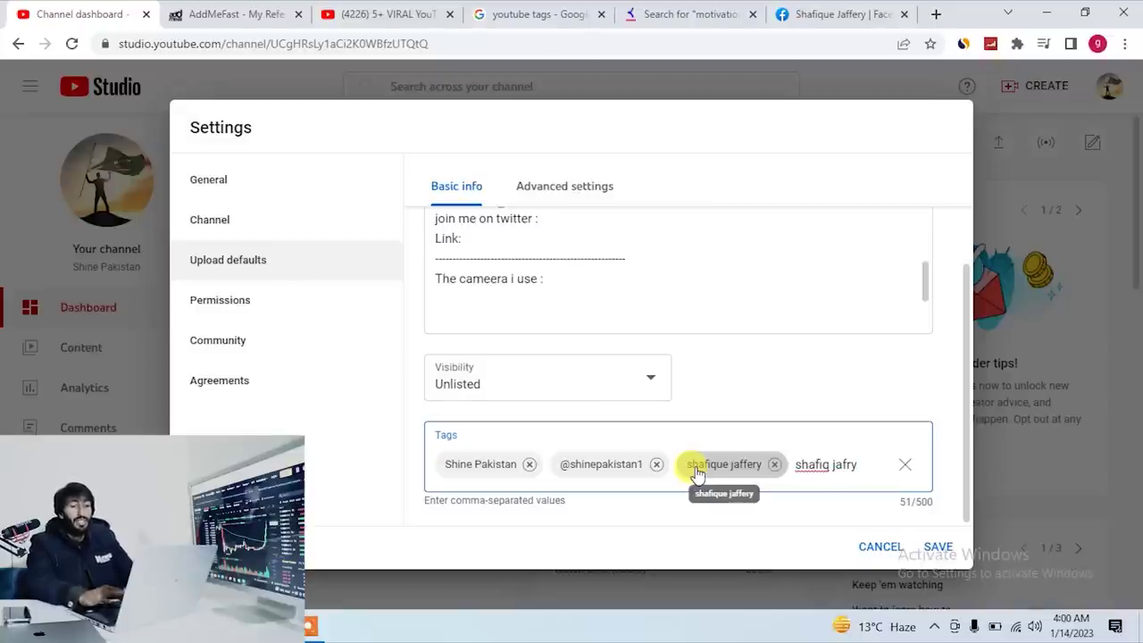
key(Return)
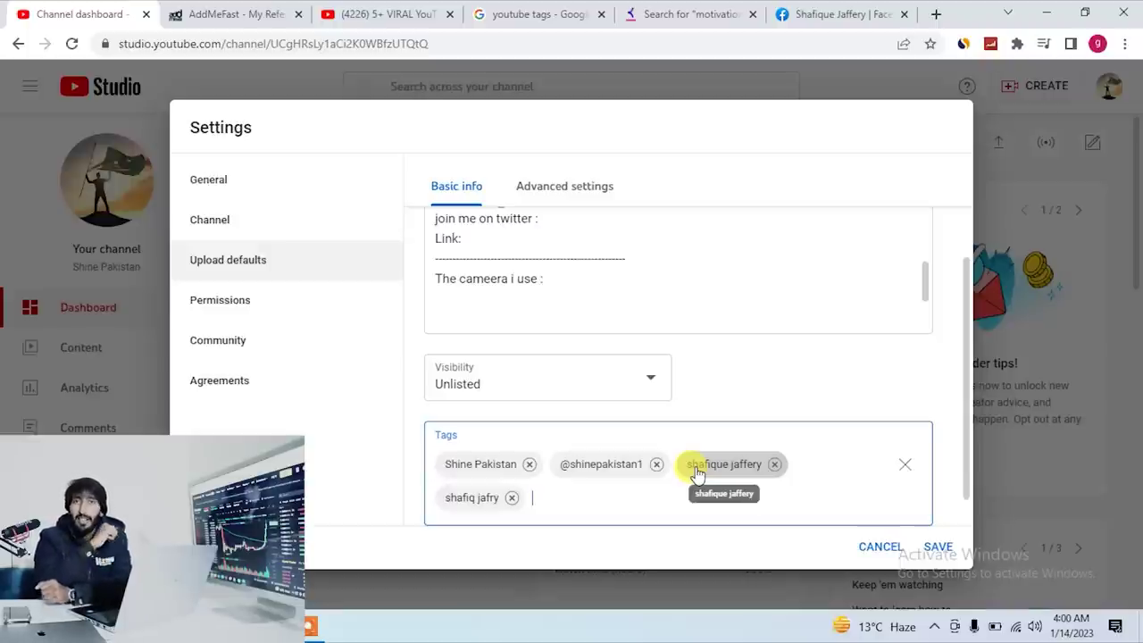
click(936, 548)
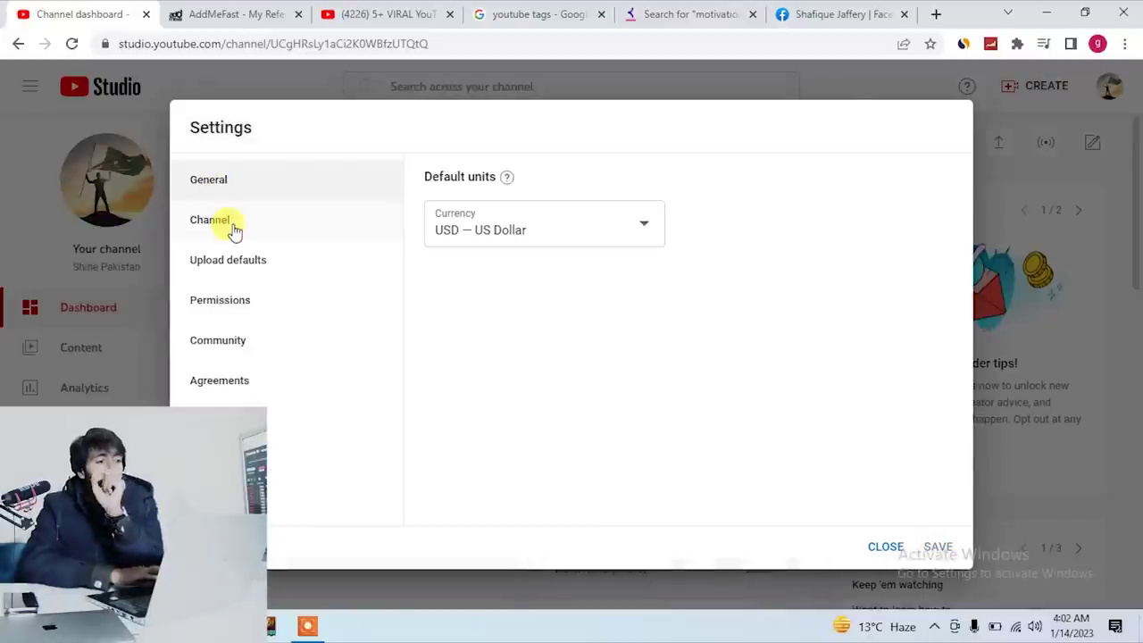
In the channel's advanced settings, set the audience to not made for kids
click(233, 227)
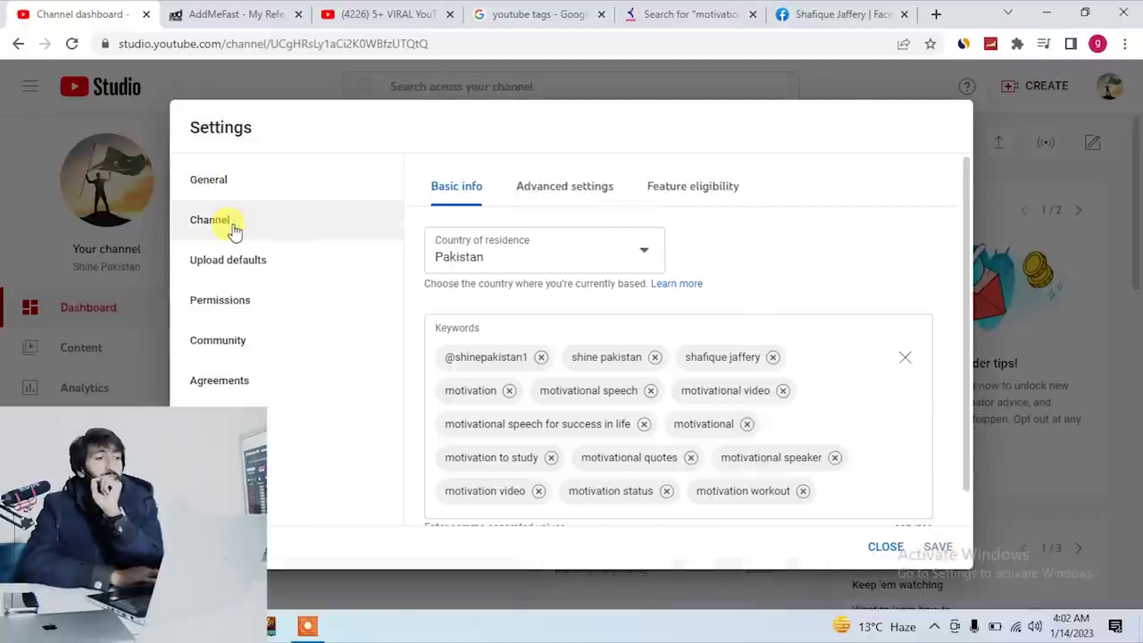
click(555, 192)
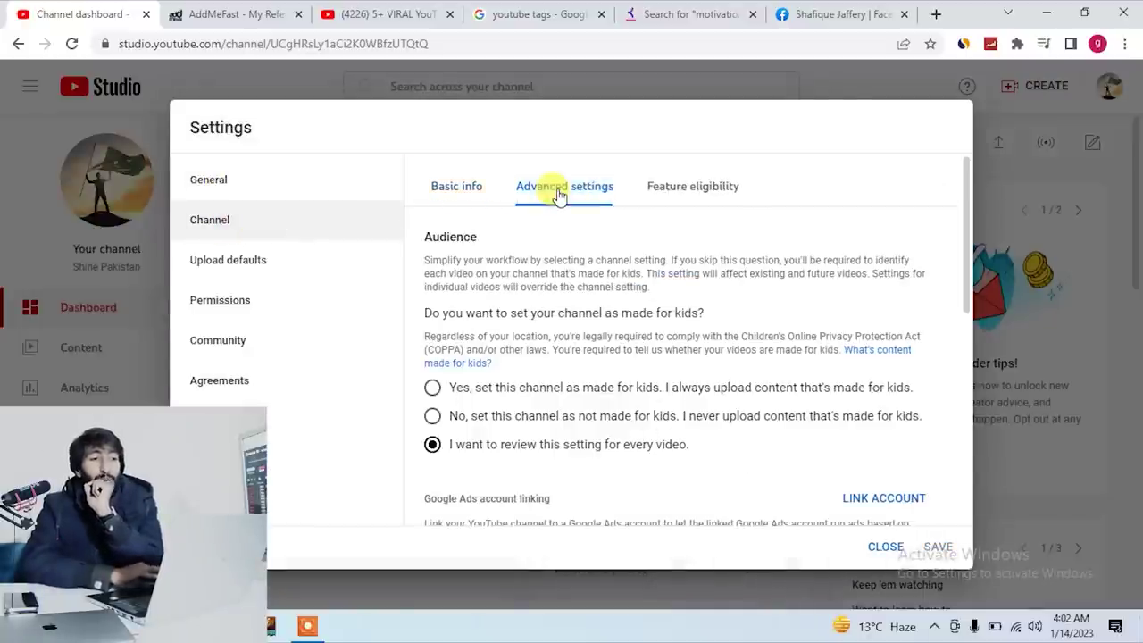
click(432, 417)
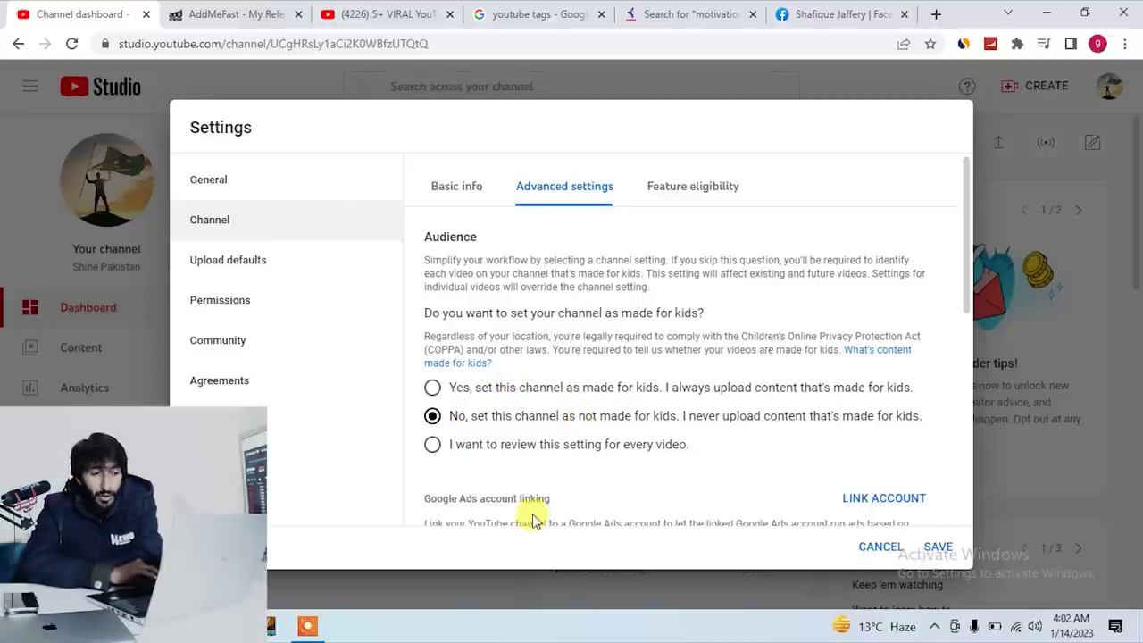
Enable the "Disable interest-based ads" option in the channel's Advertisements settings
scroll(533, 496, down, 3)
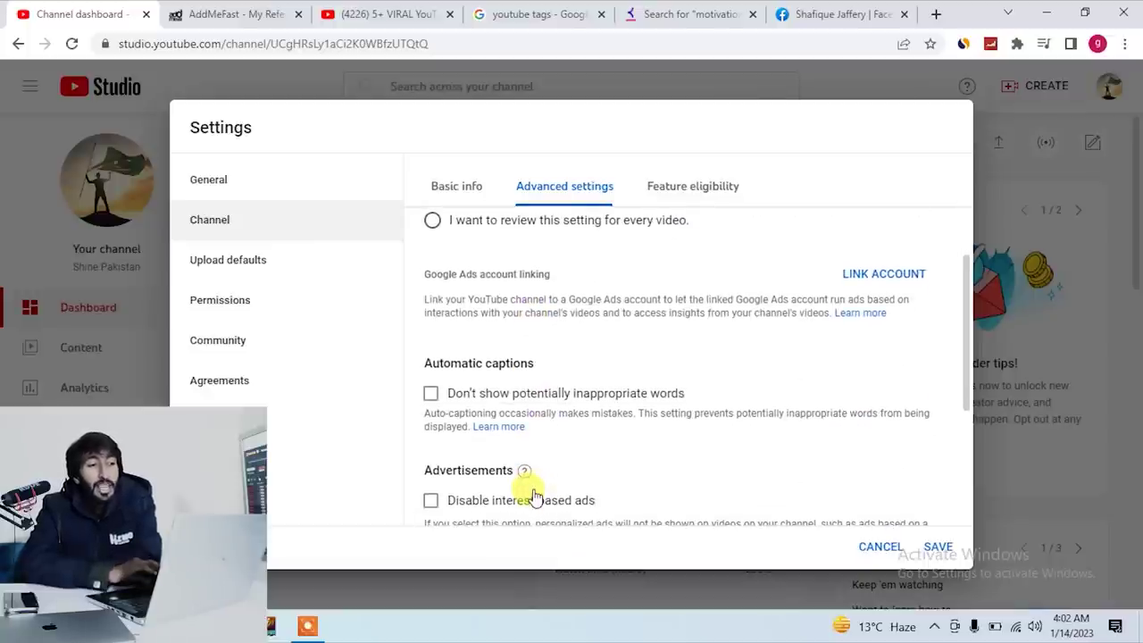
scroll(684, 463, down, 1)
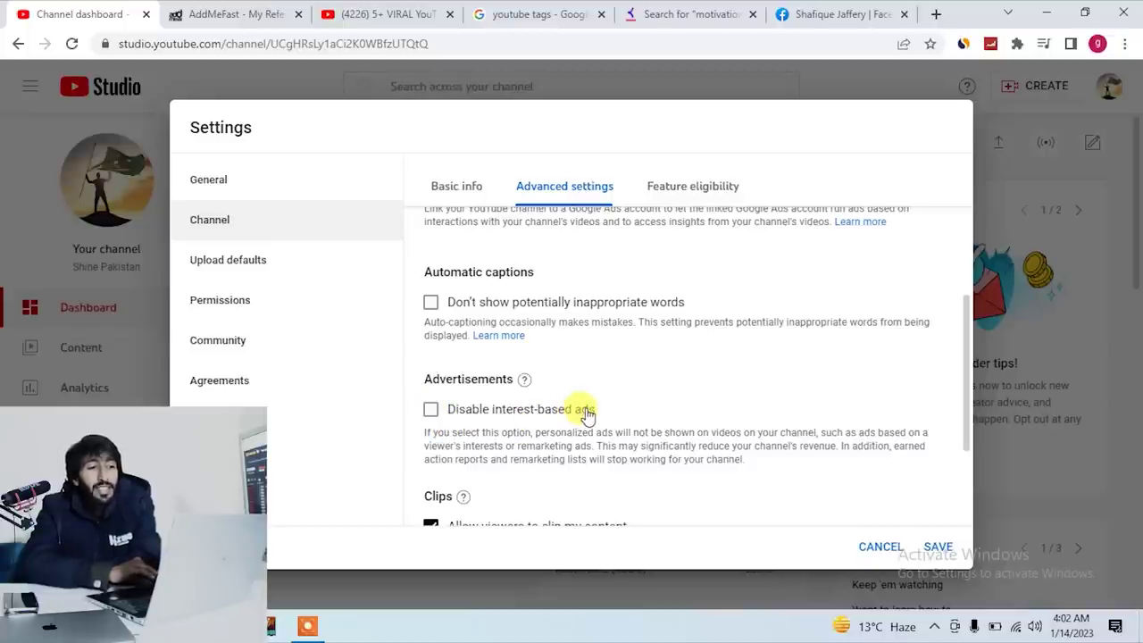
click(430, 409)
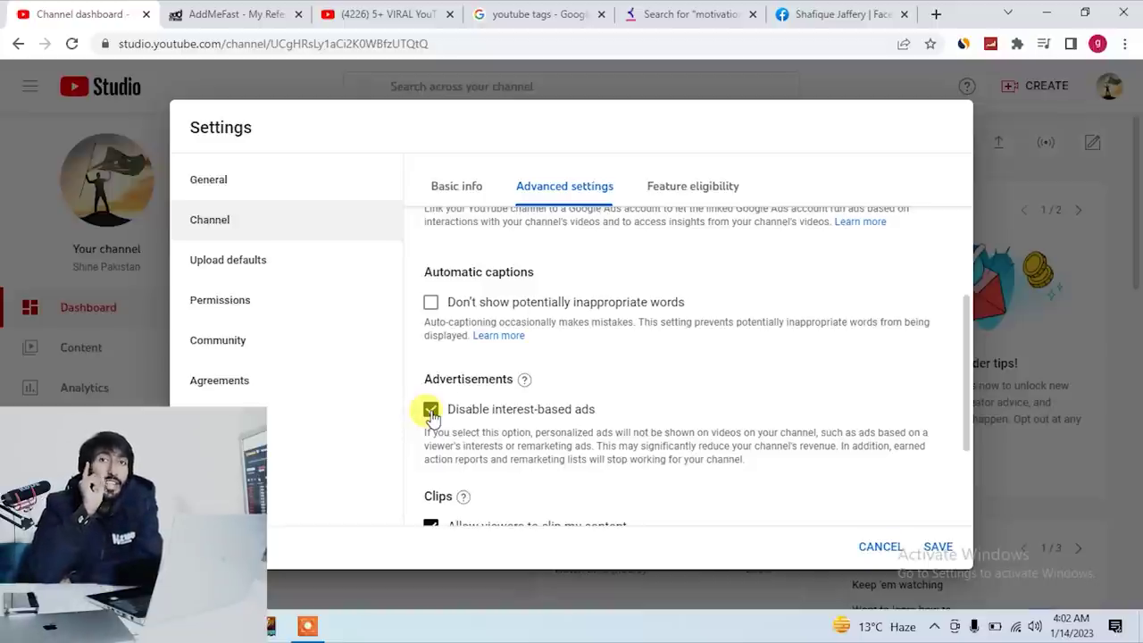
Turn off the "Disable interest-based ads" option and save the channel's advanced settings
click(430, 410)
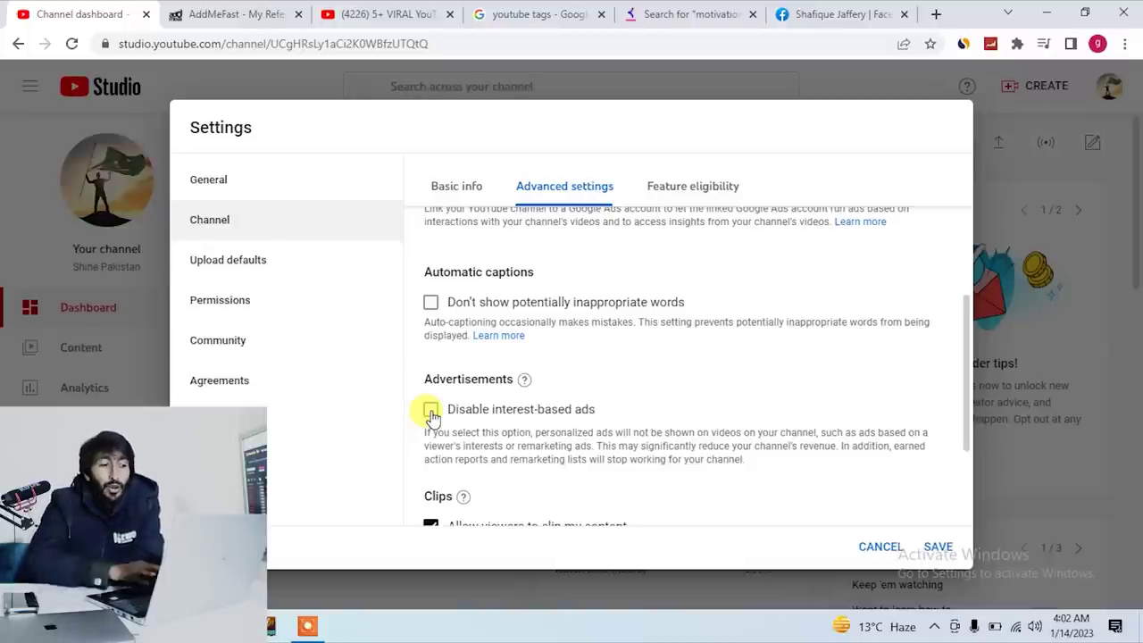
scroll(672, 509, down, 3)
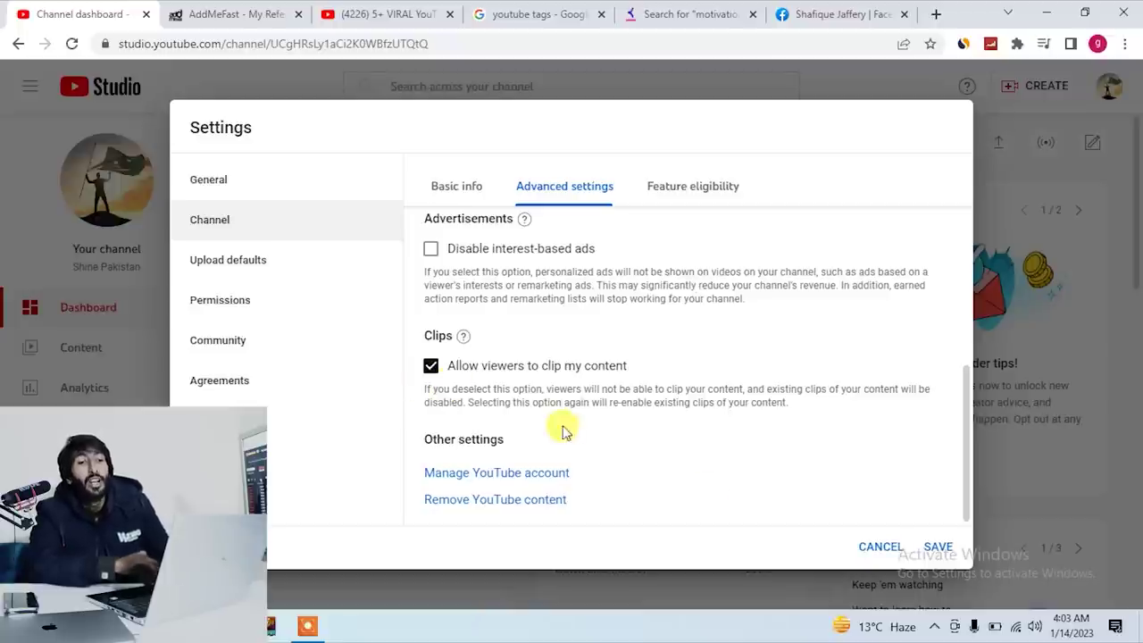
click(938, 547)
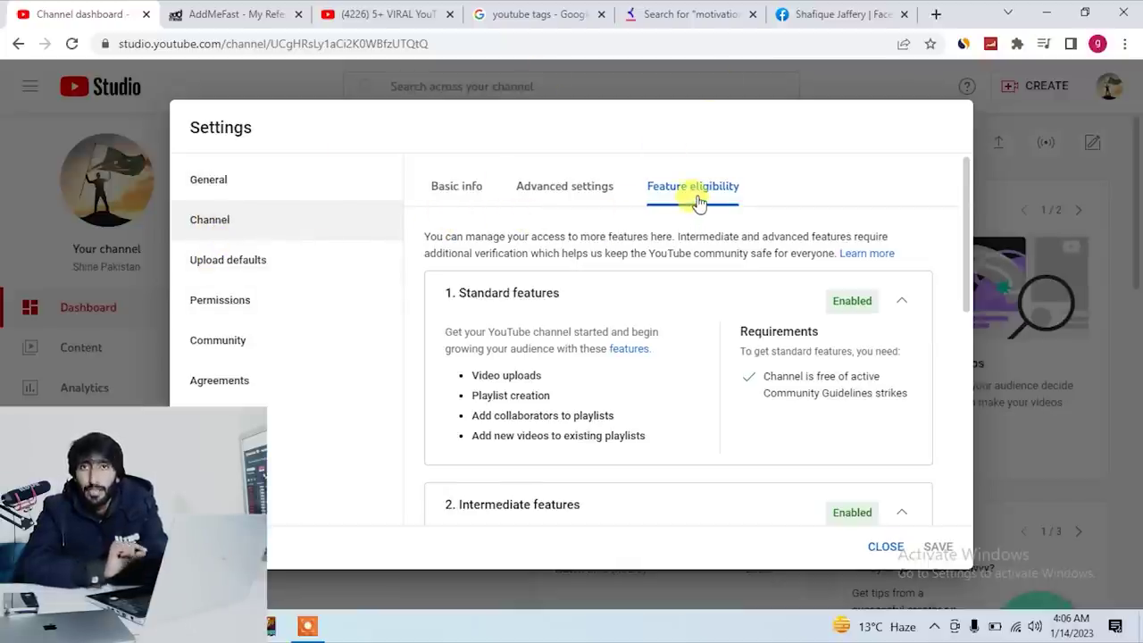
Review the channel's eligibility for standard, intermediate and advanced features, including the requirements for each level
scroll(836, 357, down, 1)
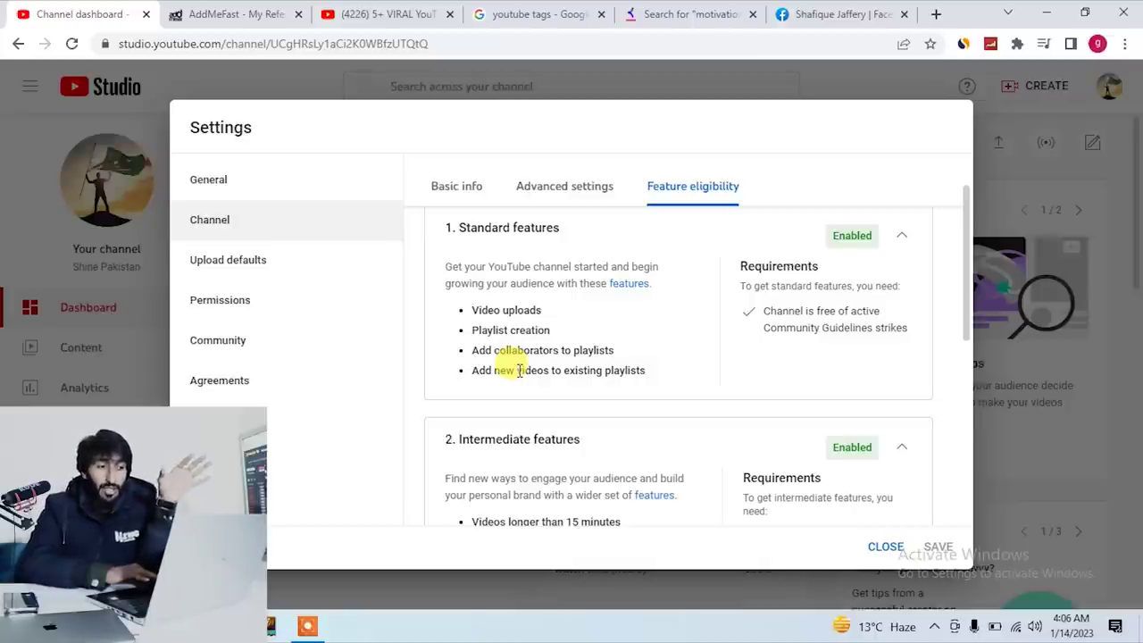
scroll(684, 477, down, 3)
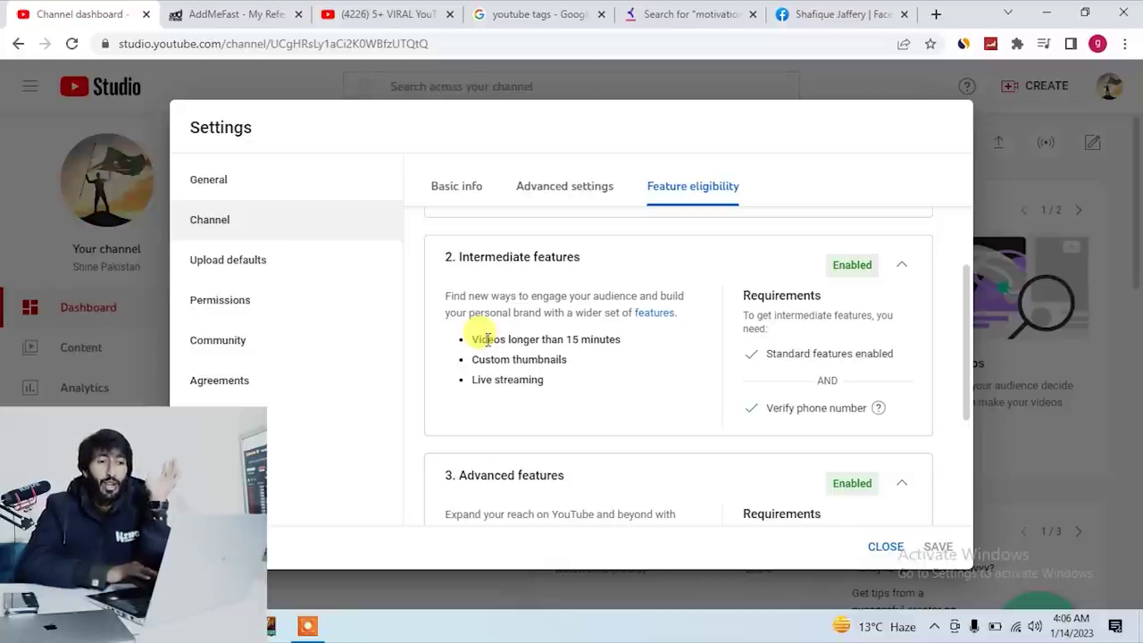
scroll(735, 449, down, 3)
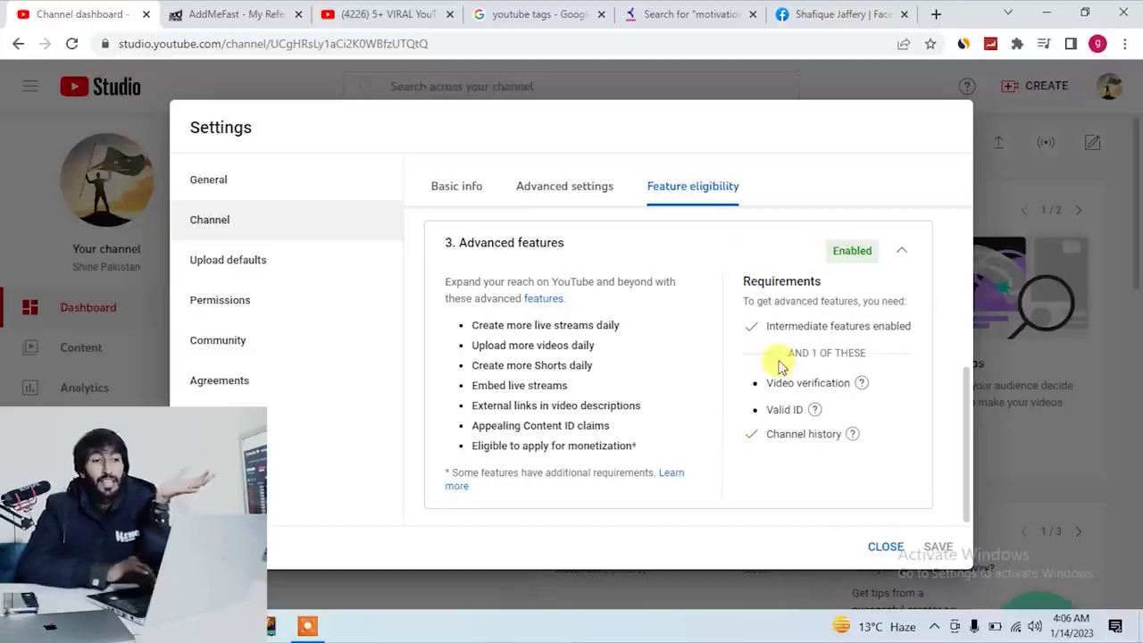
mouse_move(775, 409)
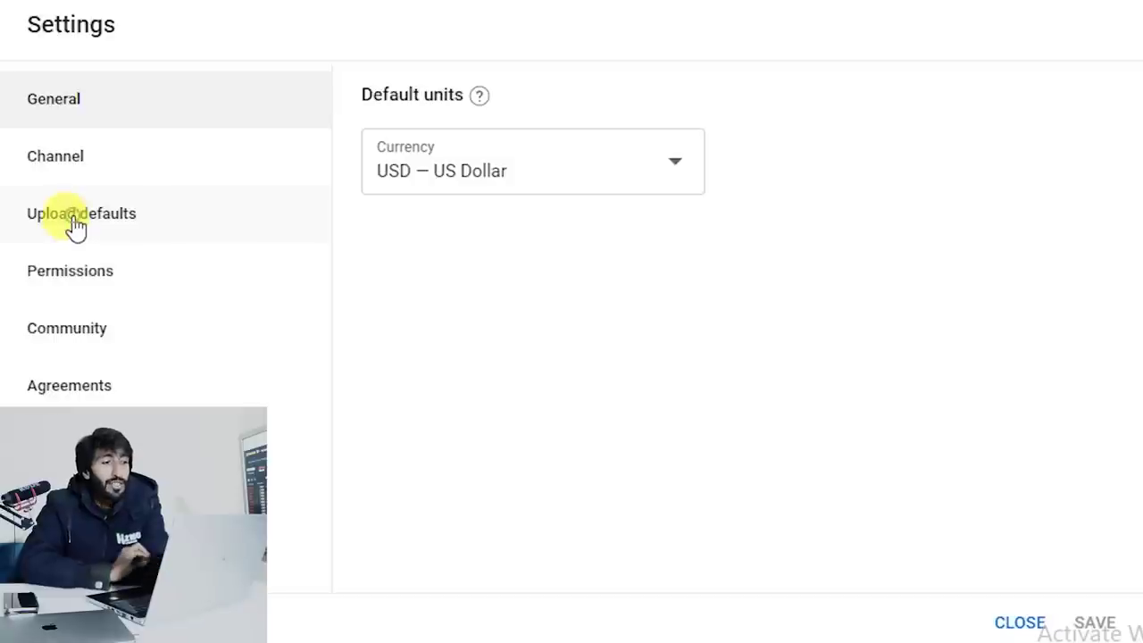
In the upload defaults' monetization settings, turn overlay ads and sponsored cards off and enable both again
click(75, 223)
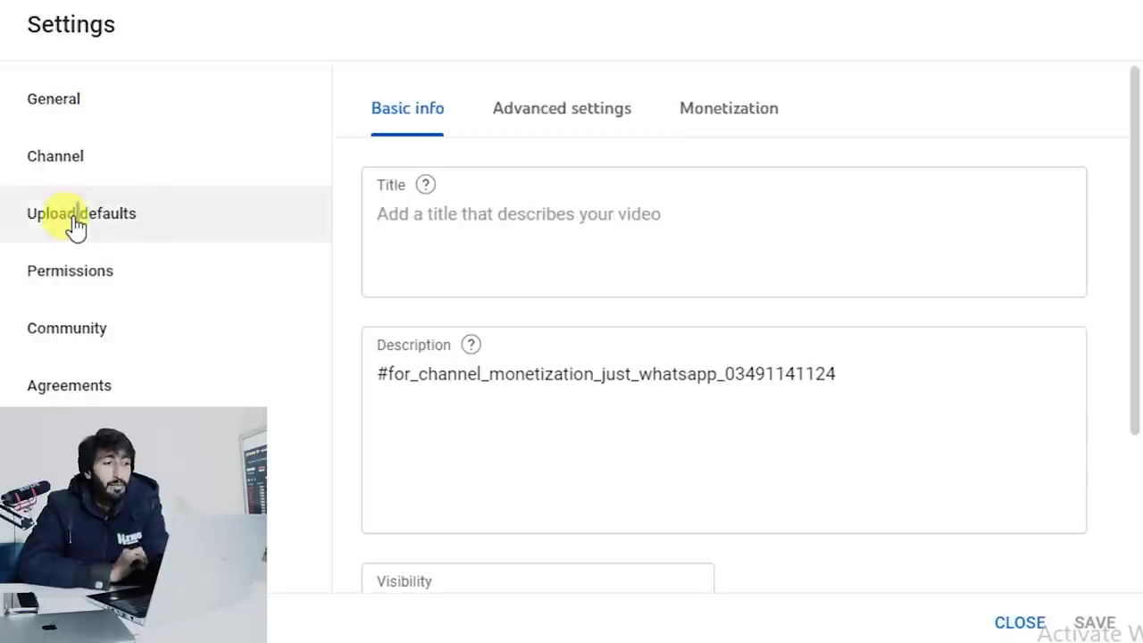
click(731, 116)
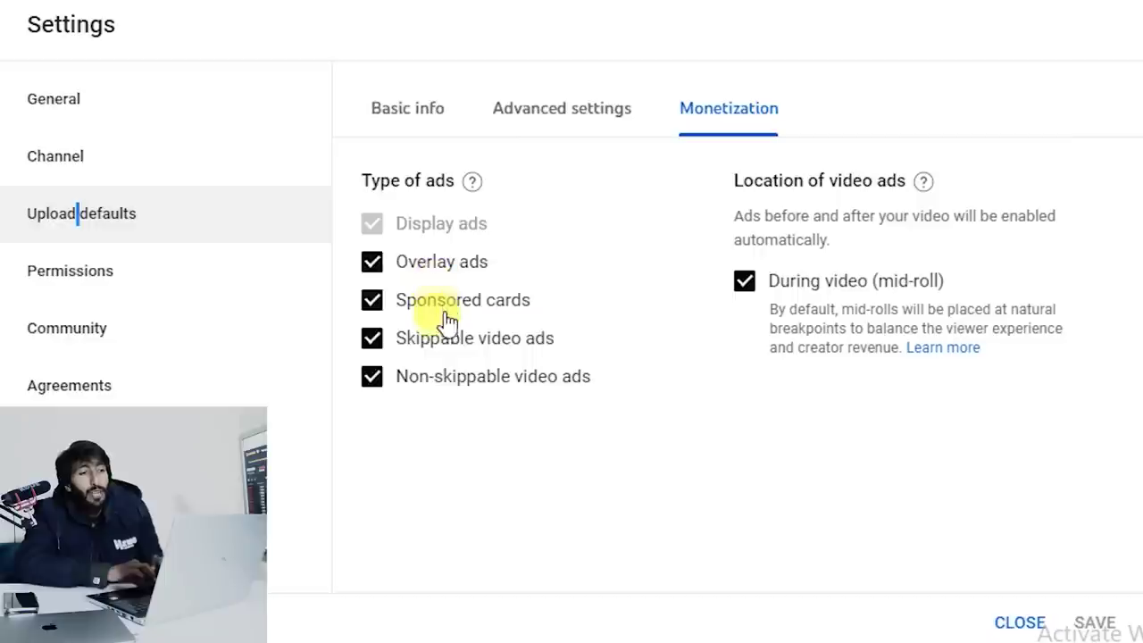
click(371, 262)
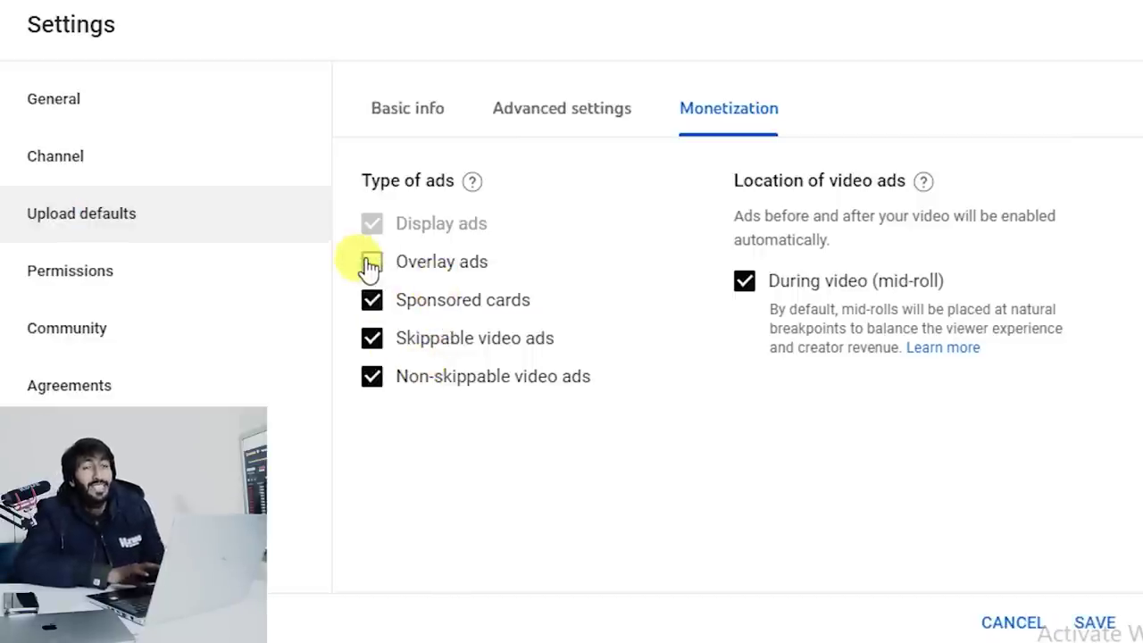
click(370, 300)
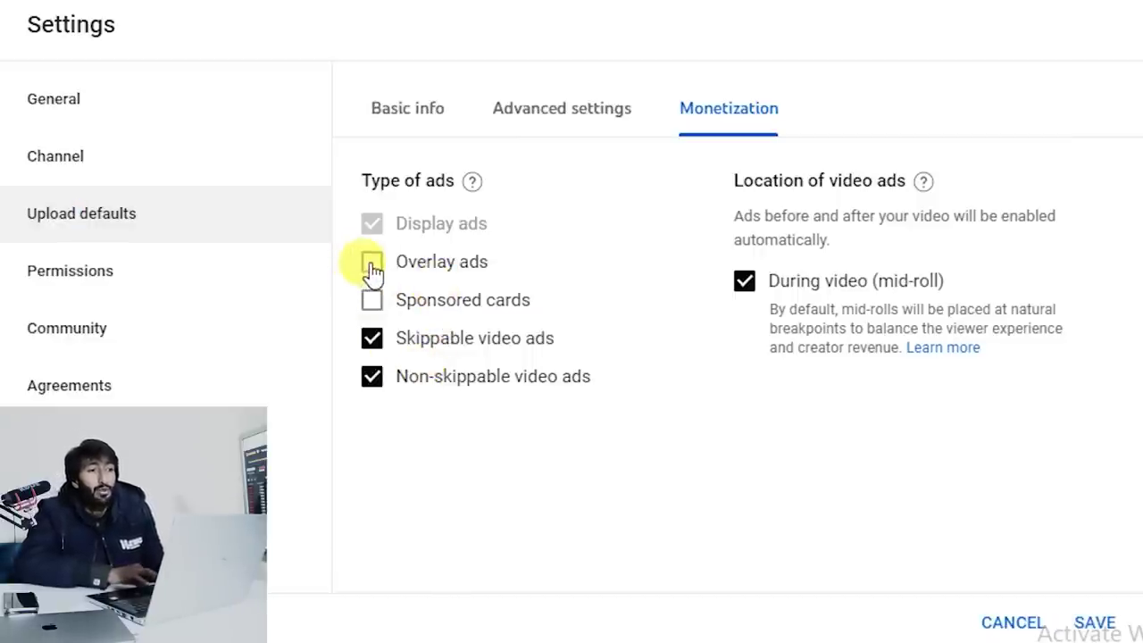
click(373, 265)
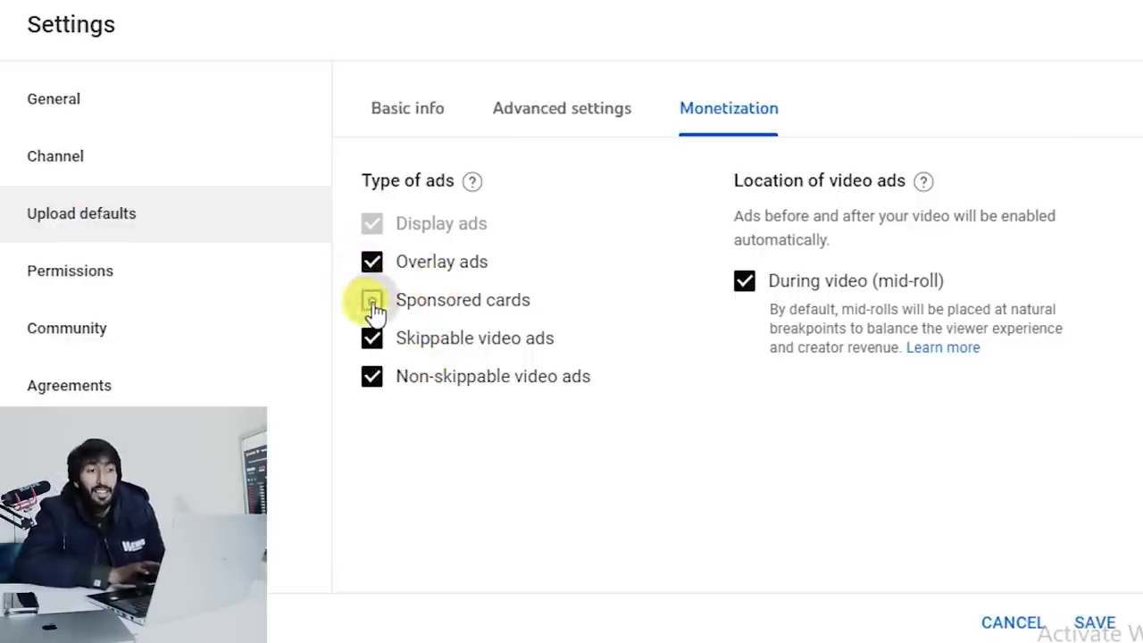
click(372, 302)
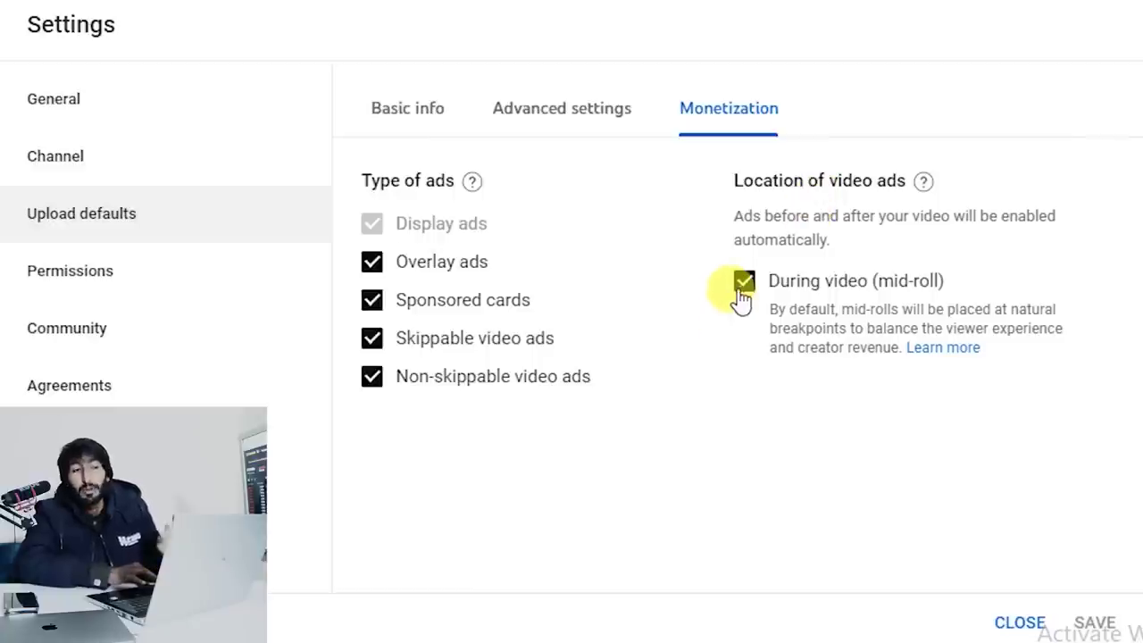